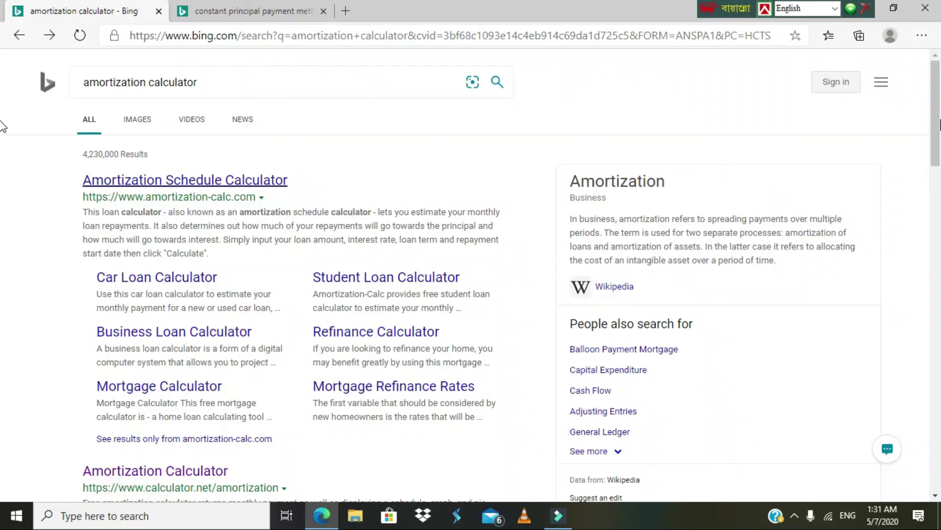
Step: Open the 'Loan Amortization Calculator - CalculateStuff.com' link from Bing's amortization calculator results
scroll(3, 157, down, 1)
scroll(3, 161, down, 1)
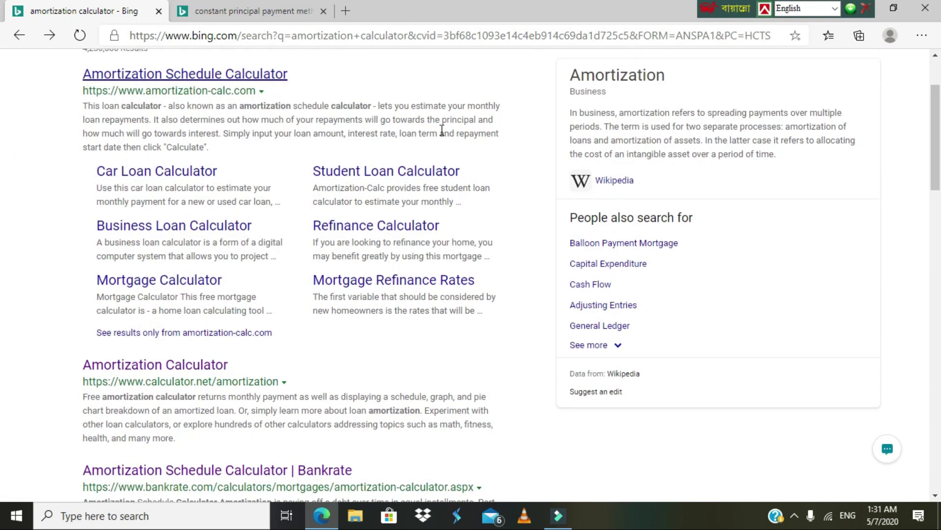
drag(939, 174, 939, 297)
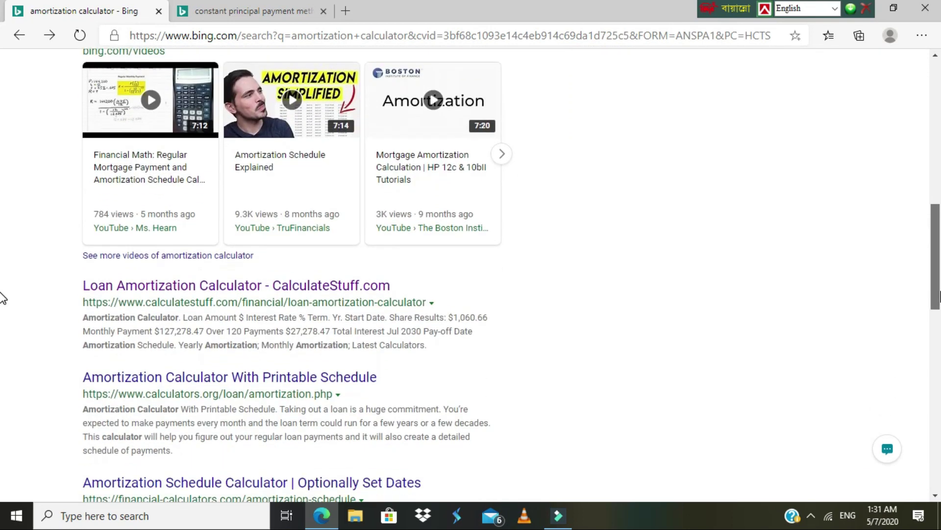
click(249, 285)
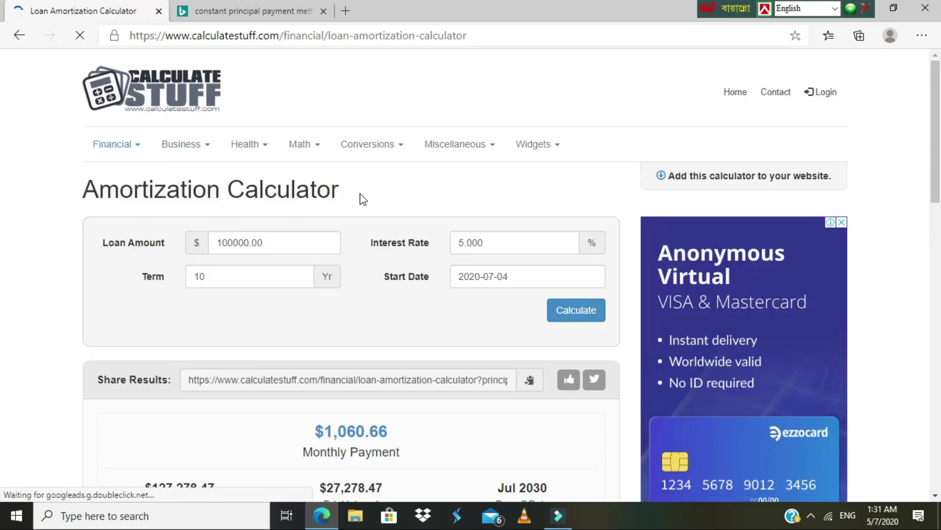
Step: Set the loan amount to 500000 and the loan term to 5 years
click(223, 240)
key(BackSpace)
text(5)
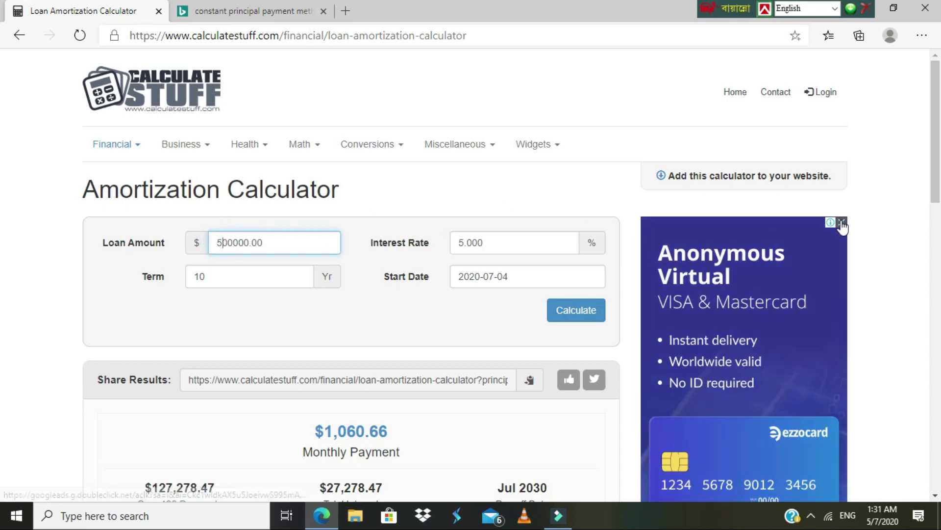
click(841, 223)
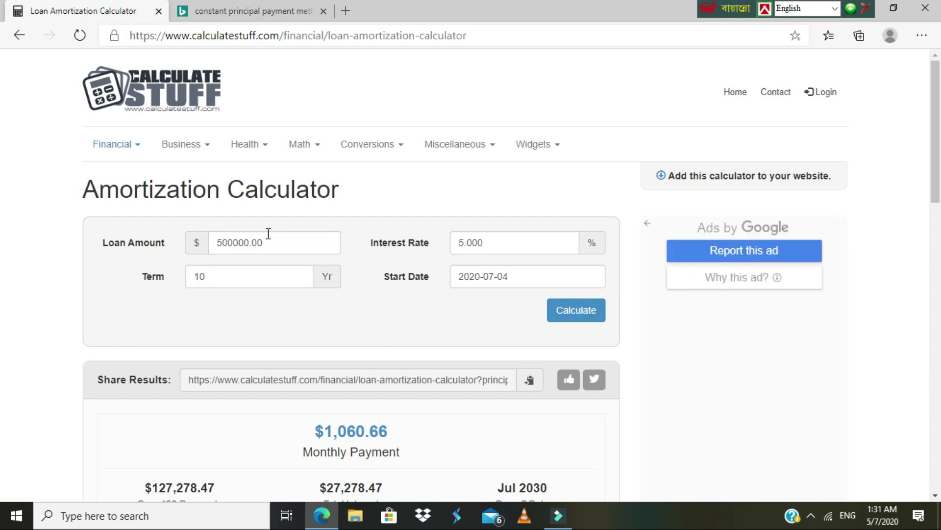
click(222, 279)
key(BackSpace)
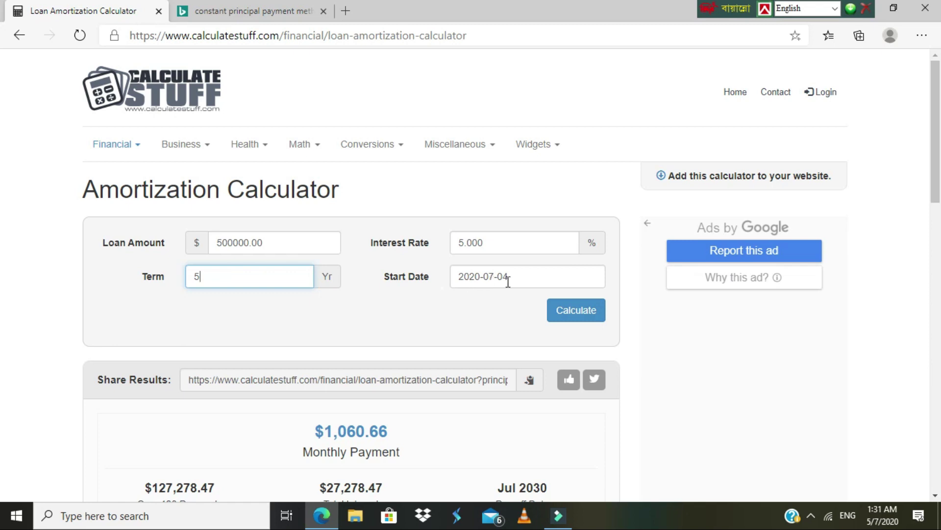
Step: Set the start date to 2019-12-31 and the interest rate to 9%
click(533, 282)
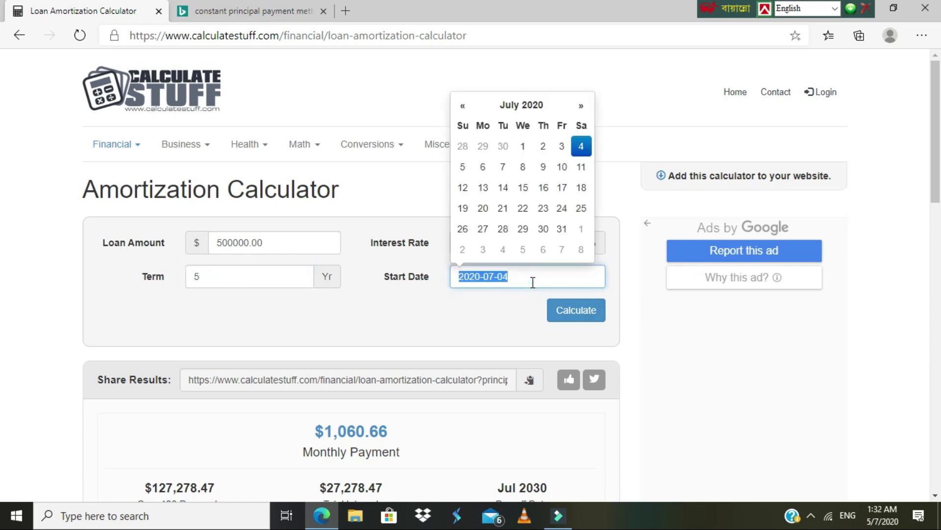
click(462, 106)
click(462, 106)
click(462, 106)
click(463, 105)
click(462, 106)
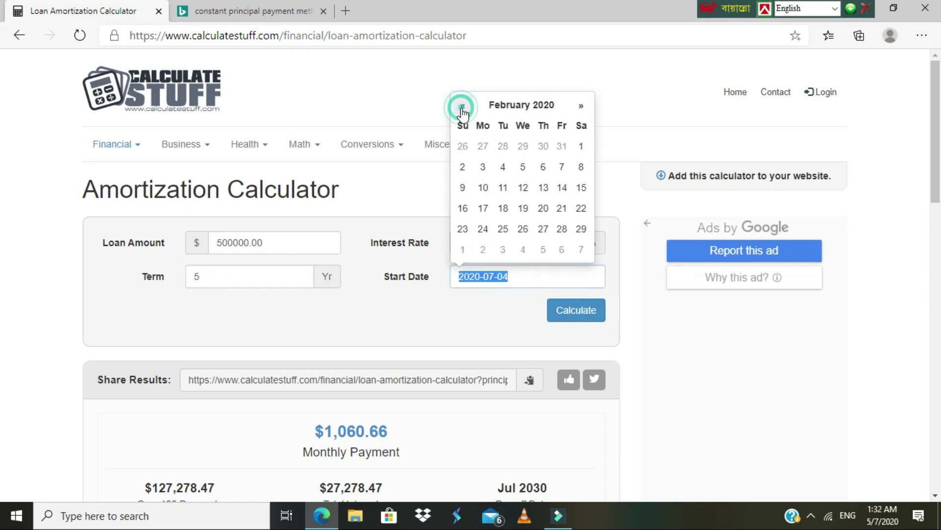
click(462, 106)
click(462, 106)
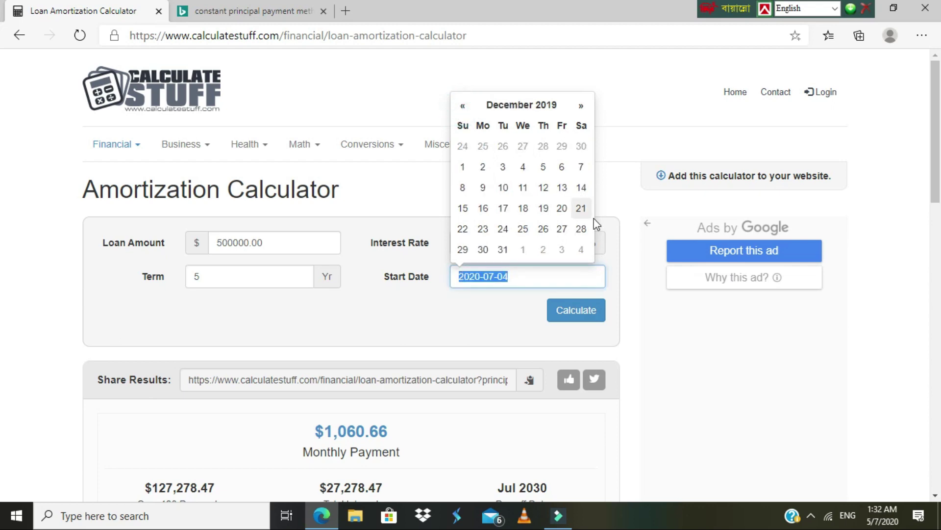
click(503, 249)
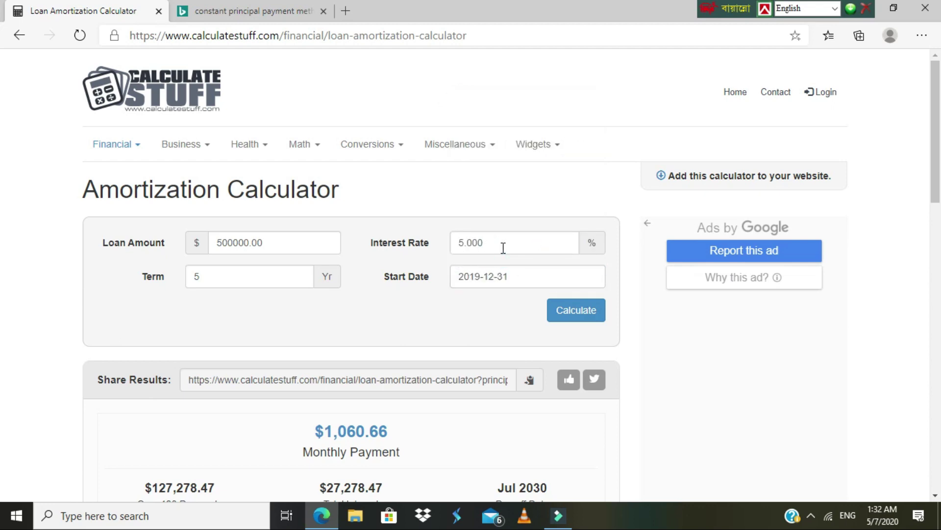
click(464, 244)
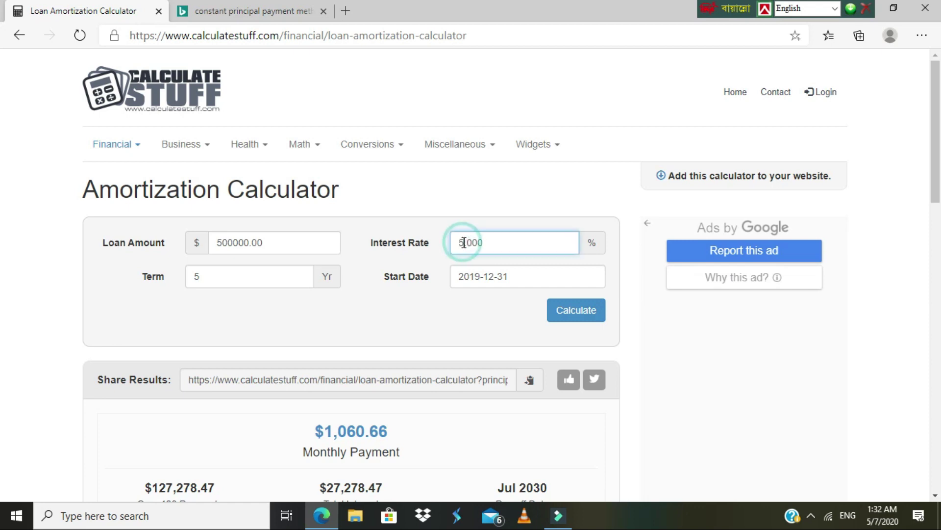
key(BackSpace)
text(9)
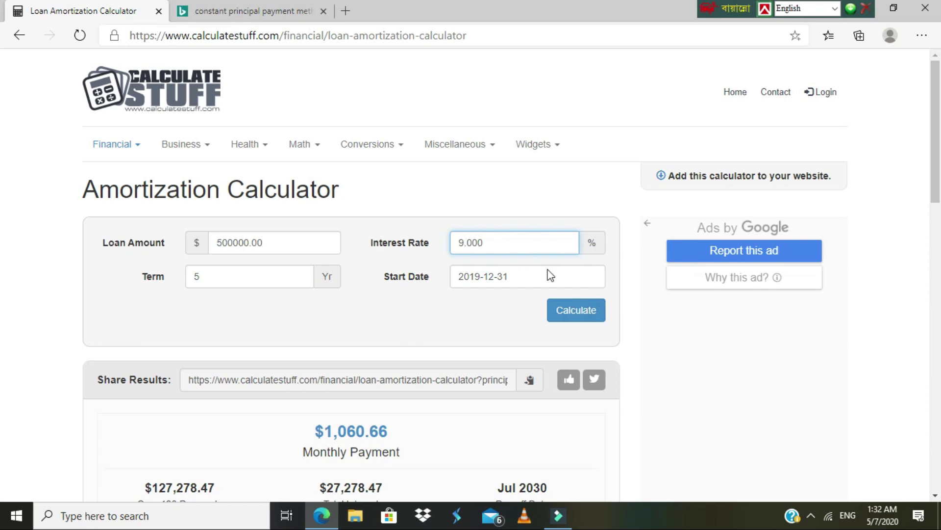
Step: Calculate the loan and review the $10,379.18 payment, chart and yearly schedule with $122,750.59 interest
click(575, 312)
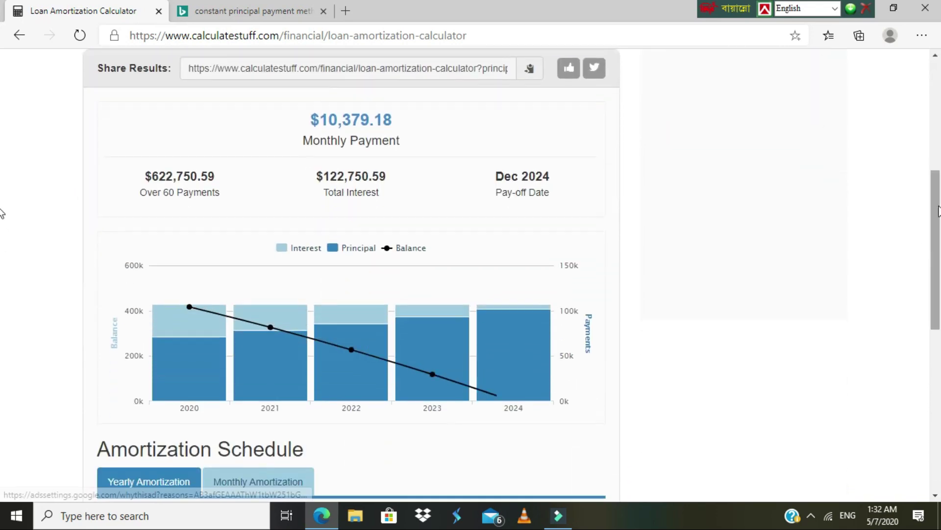
mouse_move(461, 269)
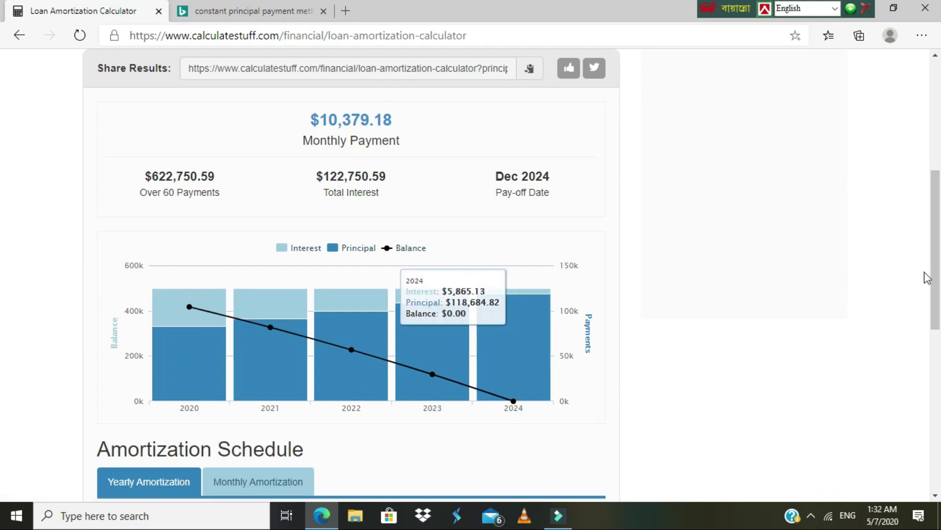
mouse_move(937, 270)
mouse_down()
mouse_move(937, 355)
mouse_move(939, 269)
mouse_up()
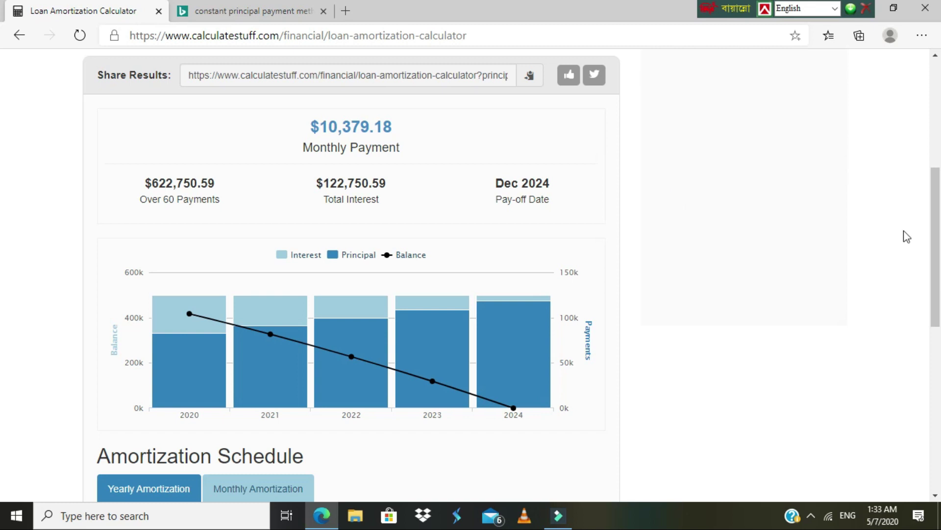
scroll(1, 260, down, 3)
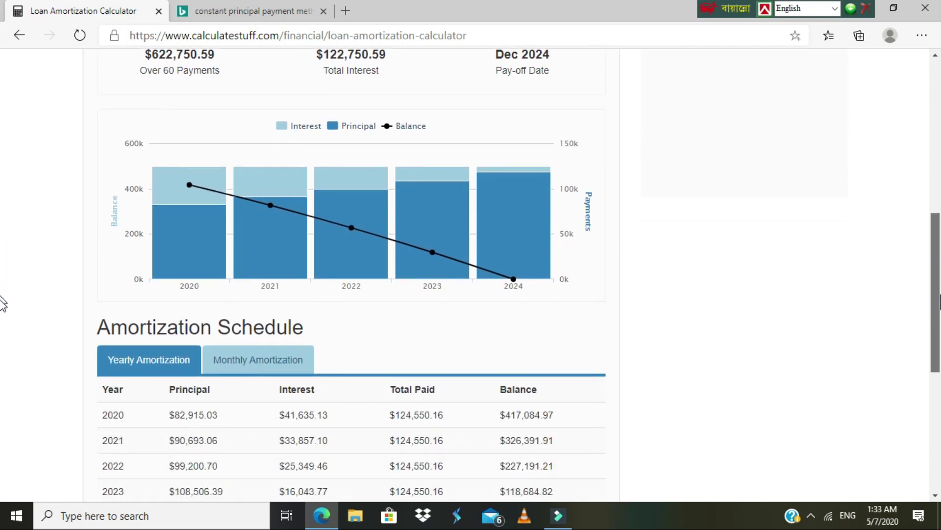
scroll(2, 269, up, 3)
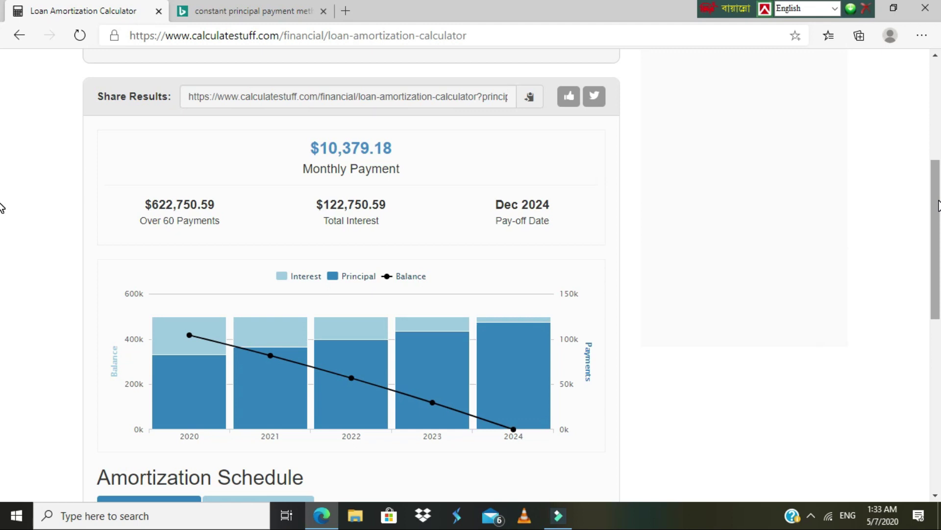
drag(935, 206, 939, 255)
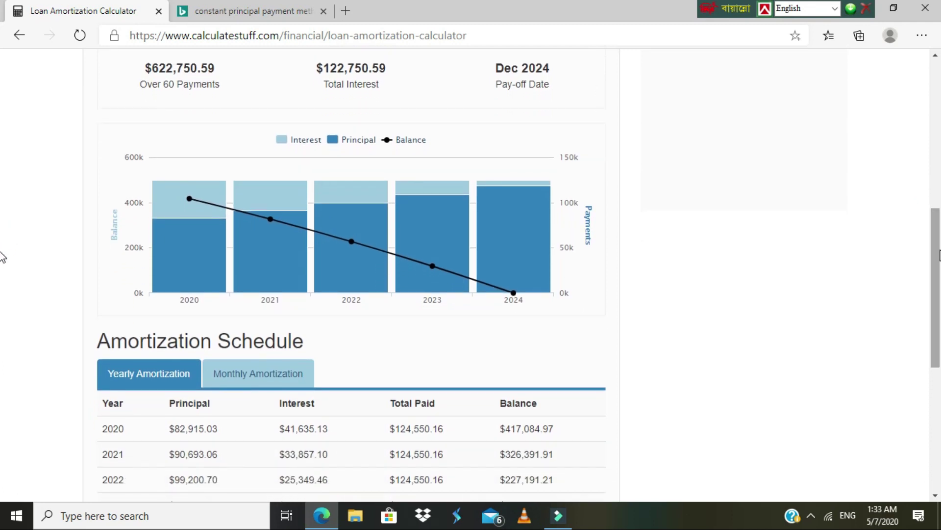
drag(939, 255, 939, 296)
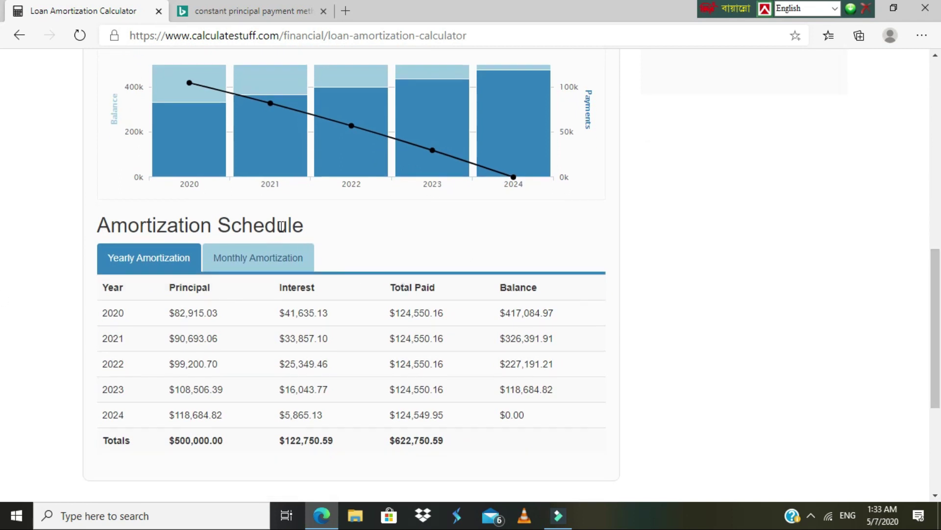
click(152, 244)
scroll(4, 238, up, 2)
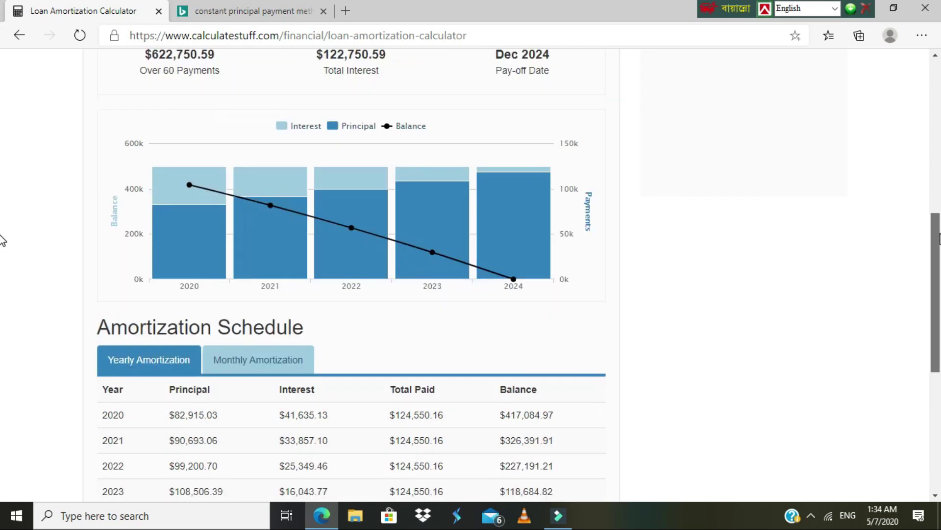
scroll(4, 268, down, 2)
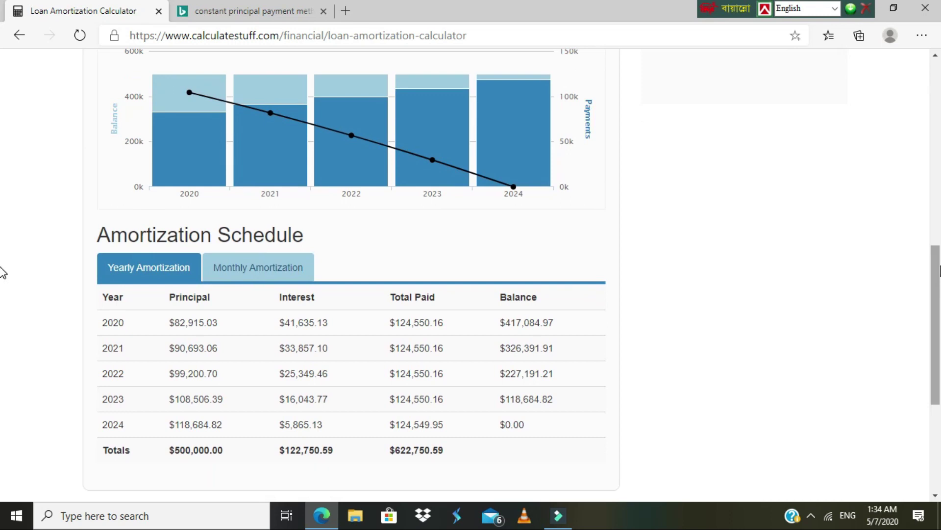
Step: Switch to the Monthly Amortization schedule and scroll through its rows starting Jan 2020
click(270, 268)
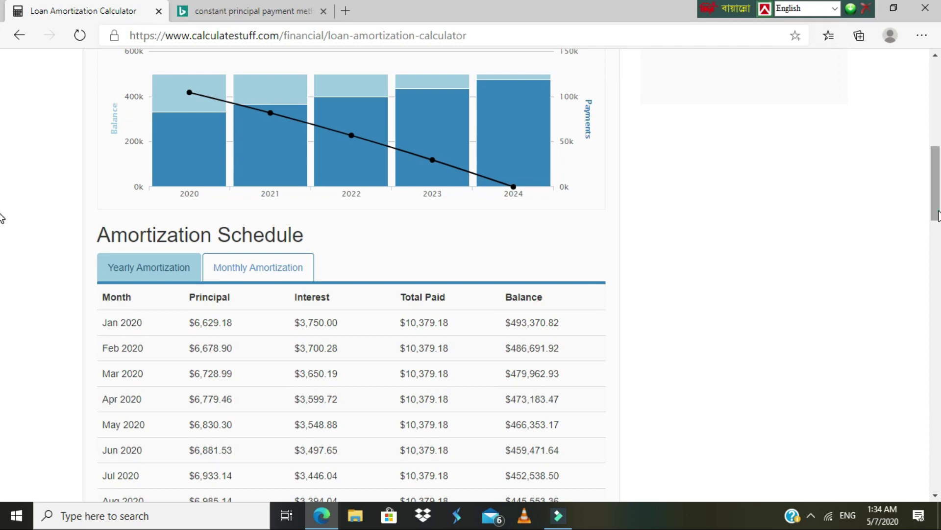
drag(937, 216, 938, 235)
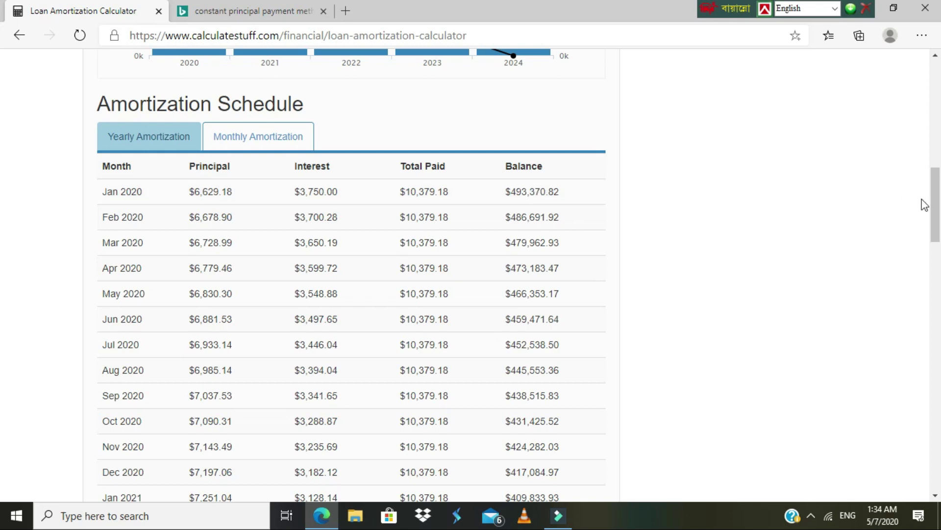
scroll(5, 206, down, 1)
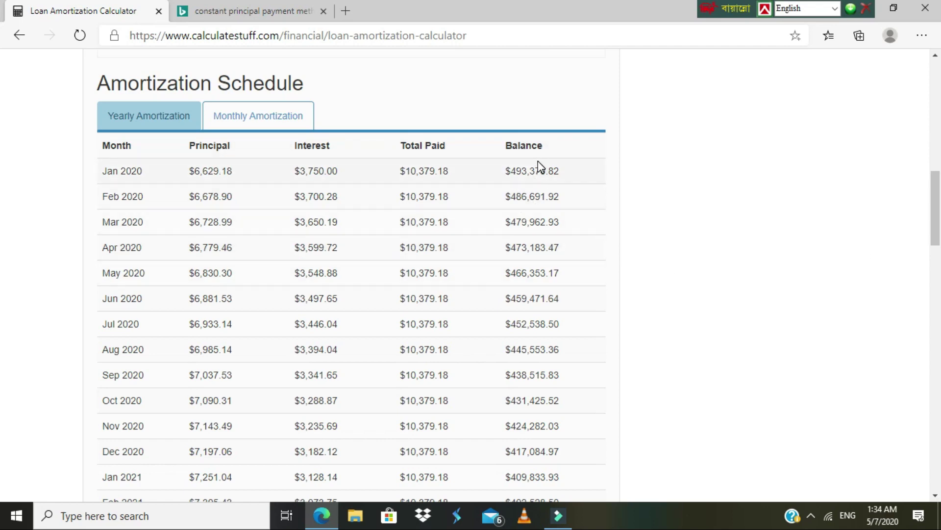
drag(939, 217, 940, 243)
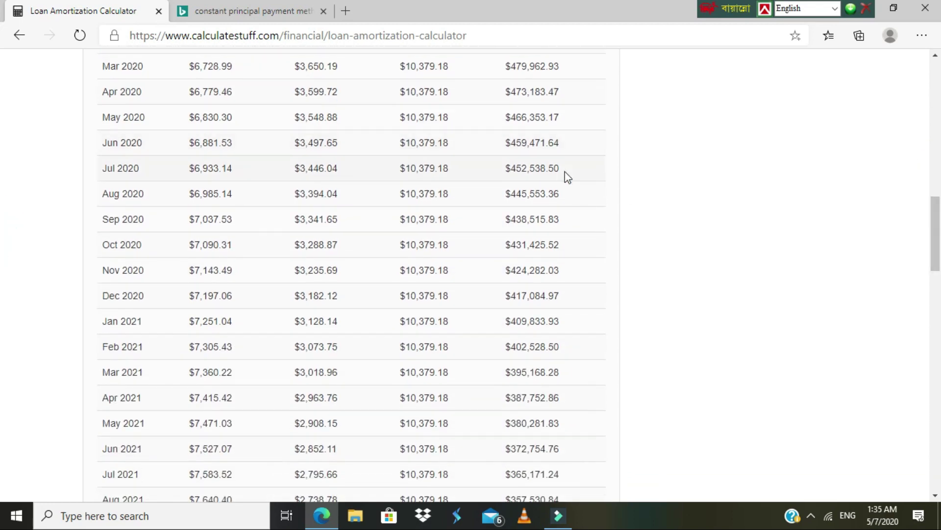
drag(939, 259, 939, 225)
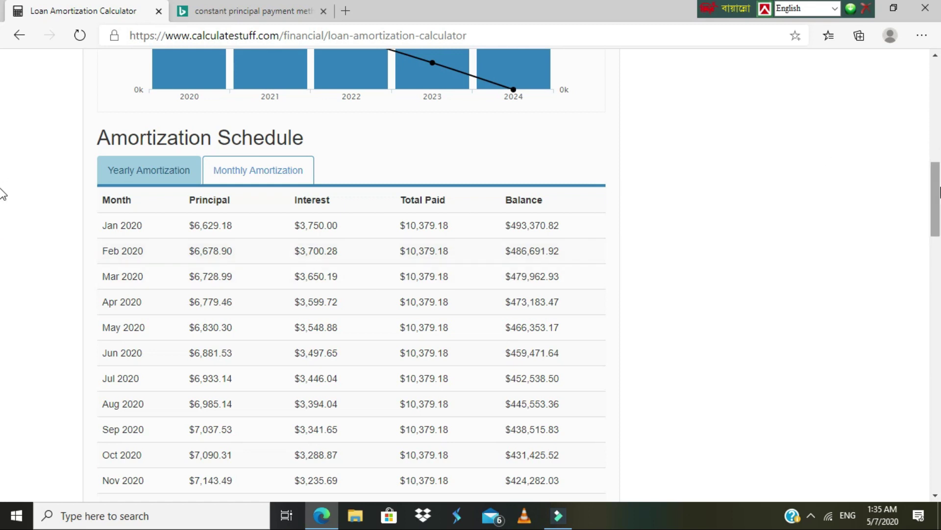
Step: Read each 2020–2024 bar's tooltip on the chart, then scroll up to the $10,379.18 payment summary
drag(940, 191, 937, 161)
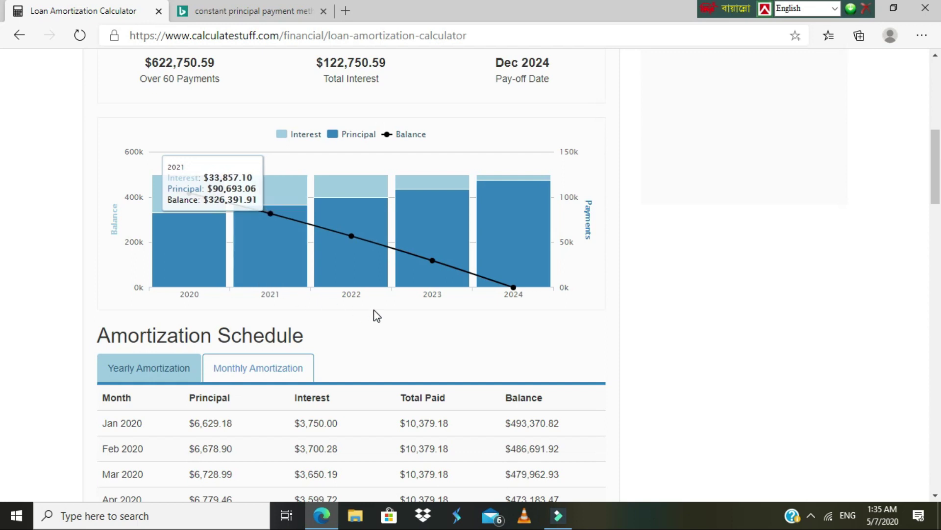
mouse_move(186, 207)
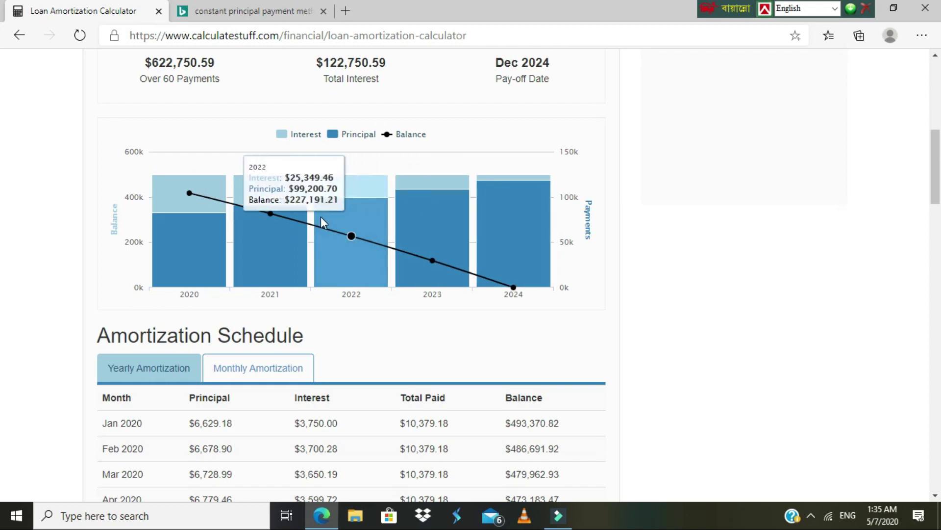
mouse_move(474, 234)
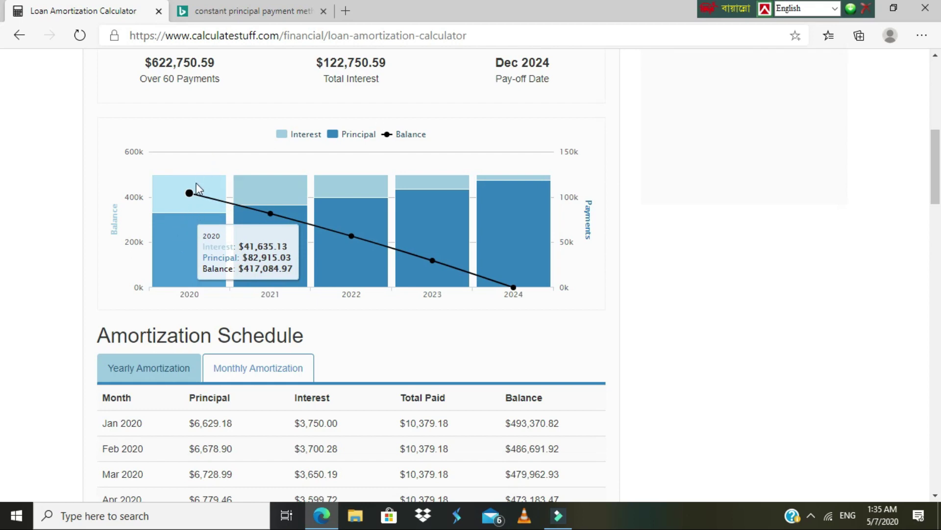
mouse_move(260, 230)
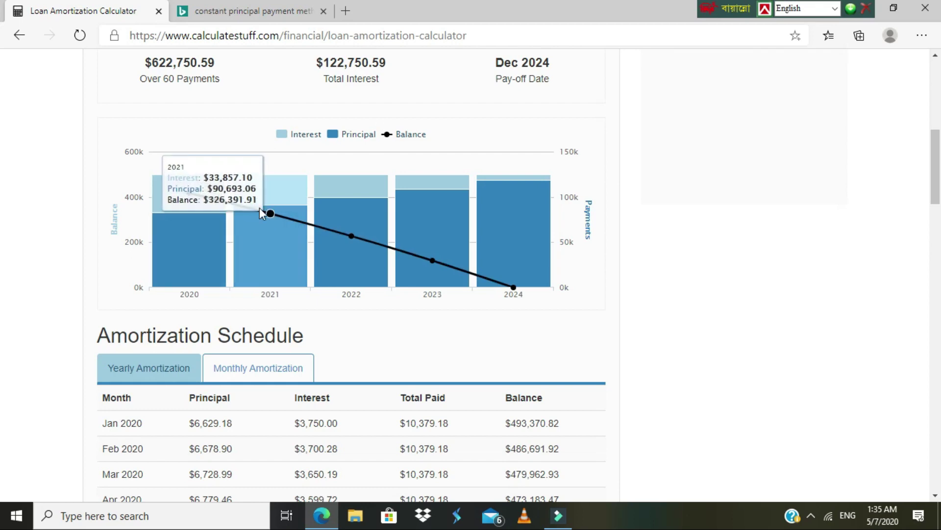
mouse_move(327, 208)
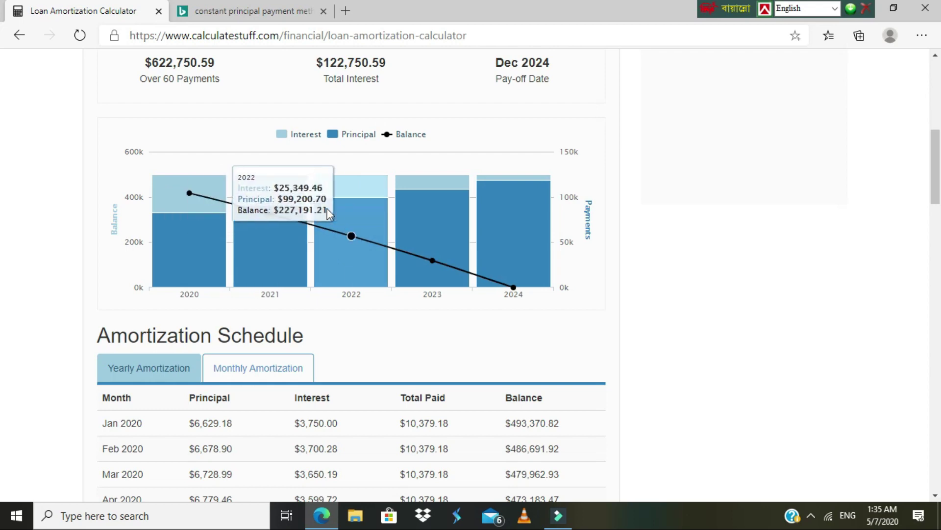
mouse_move(541, 190)
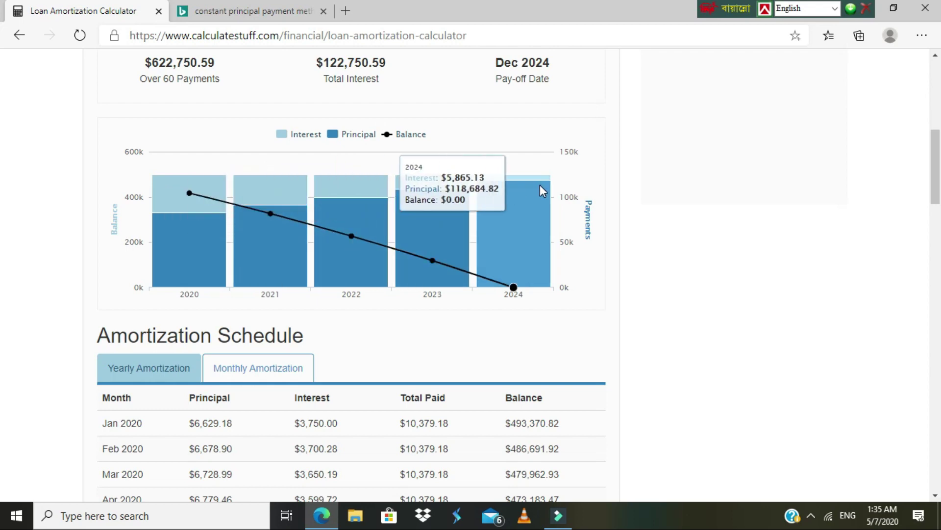
mouse_move(460, 247)
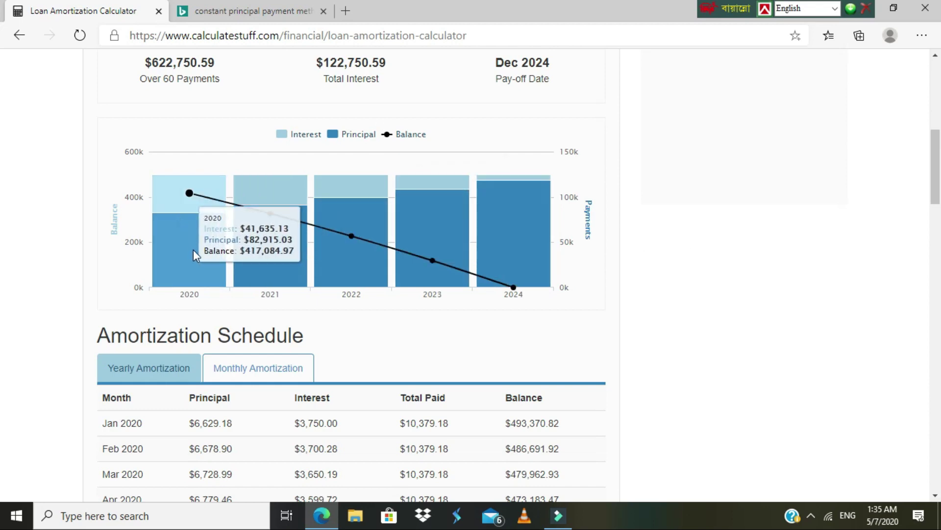
mouse_move(237, 264)
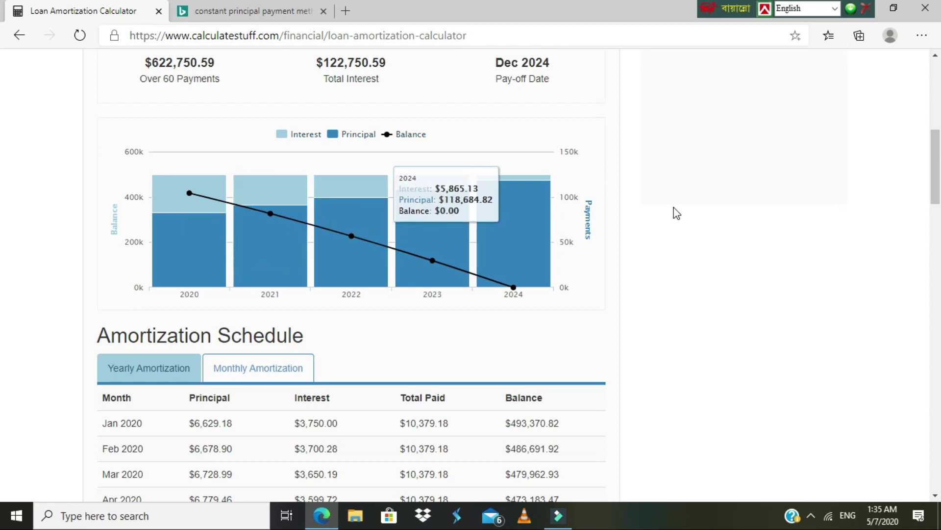
mouse_move(939, 167)
mouse_down()
mouse_move(939, 185)
mouse_move(931, 151)
mouse_up()
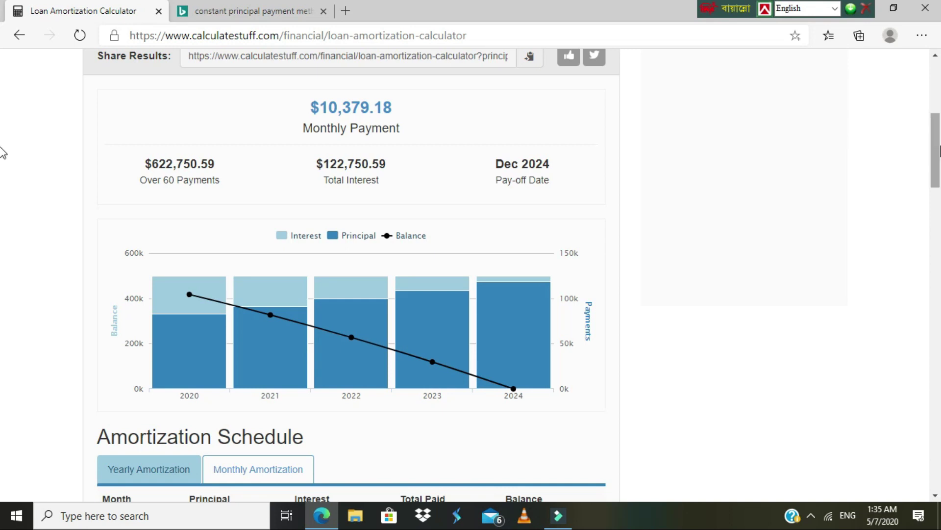
Step: Scroll the monthly schedule to Dec 2024's $0.00 balance and Totals row, then back to the inputs
scroll(4, 206, down, 5)
scroll(3, 252, down, 15)
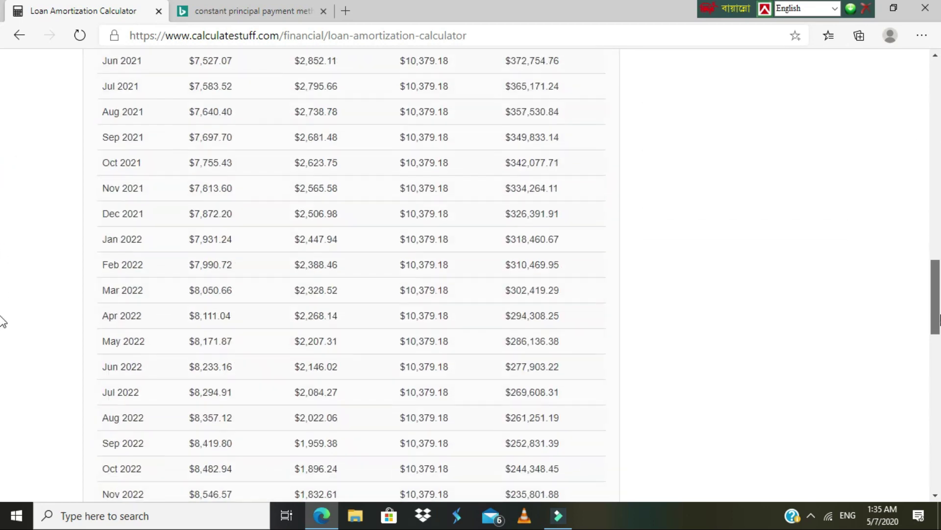
scroll(3, 396, down, 6)
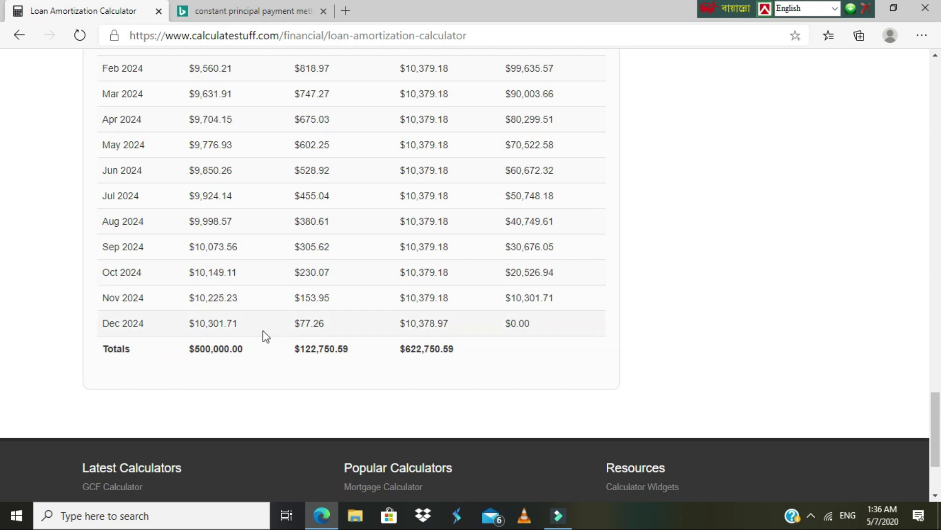
triple_click(252, 369)
click(460, 363)
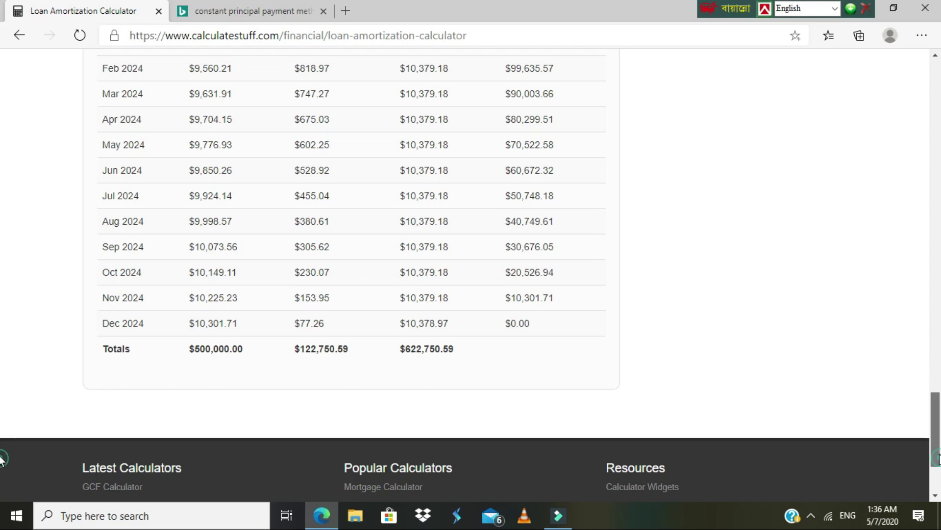
scroll(938, 440, up, 3)
drag(938, 440, 937, 127)
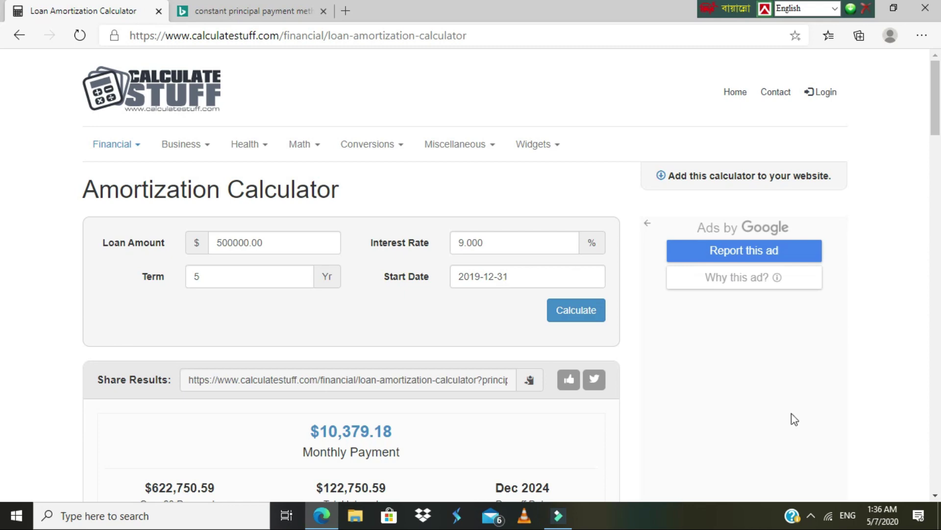
Step: Compare the Yearly Amortization totals, then switch back to the Monthly Amortization schedule
drag(937, 93, 937, 190)
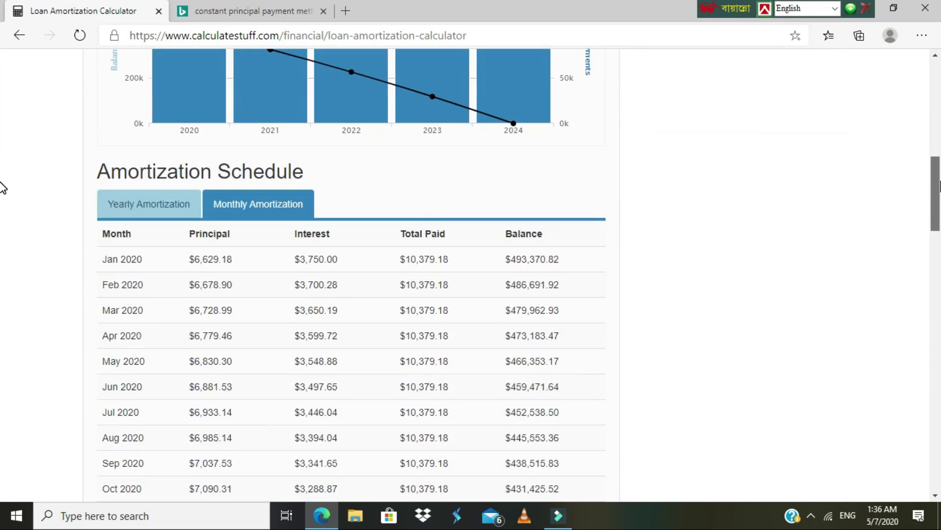
click(156, 205)
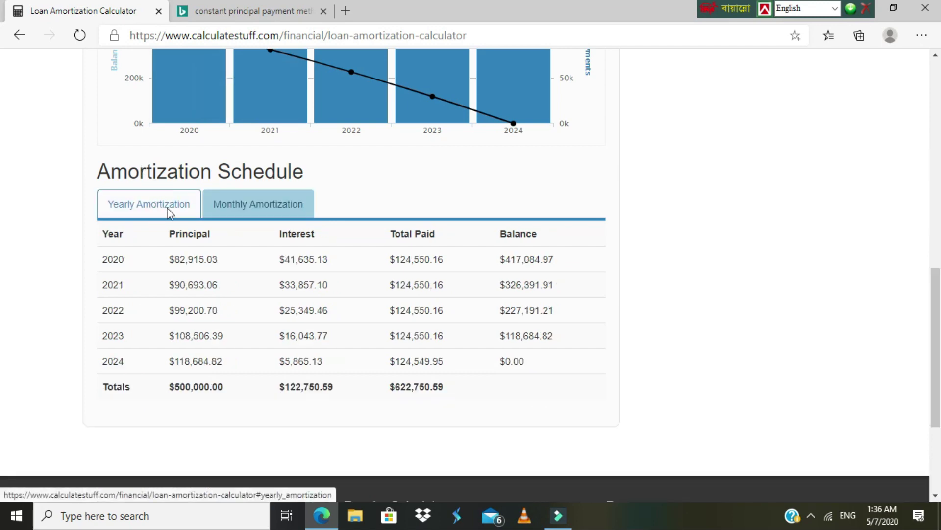
click(248, 206)
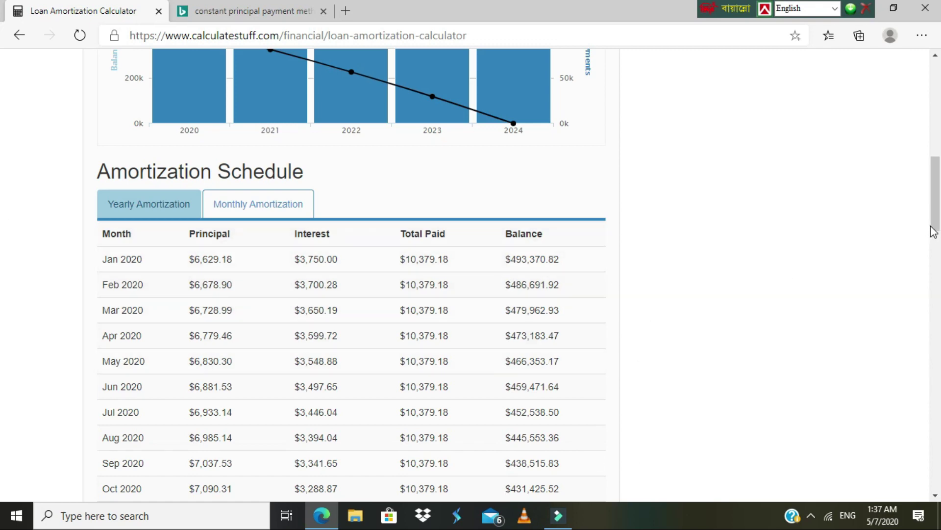
drag(933, 231, 938, 131)
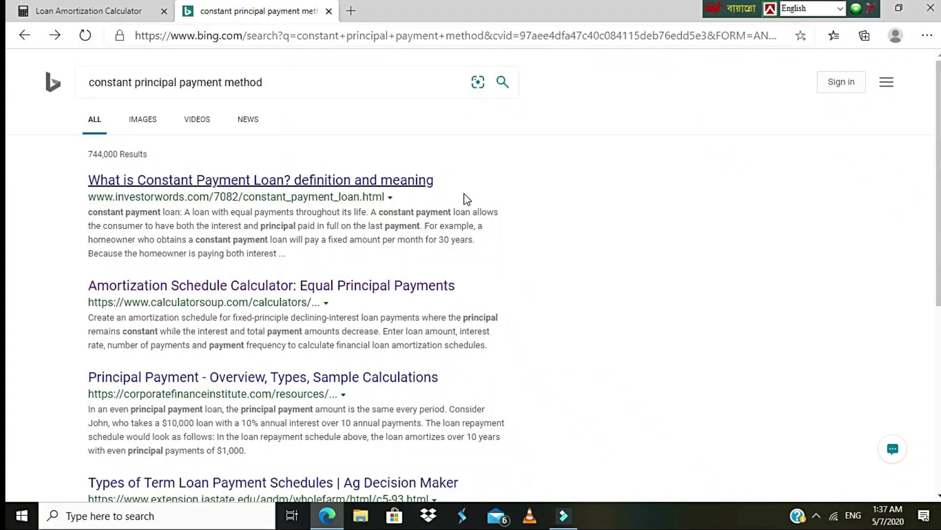
Step: Open the calculatorsoup.com 'Amortization Schedule Calculator: Equal Principal Payments' result from Bing
click(365, 290)
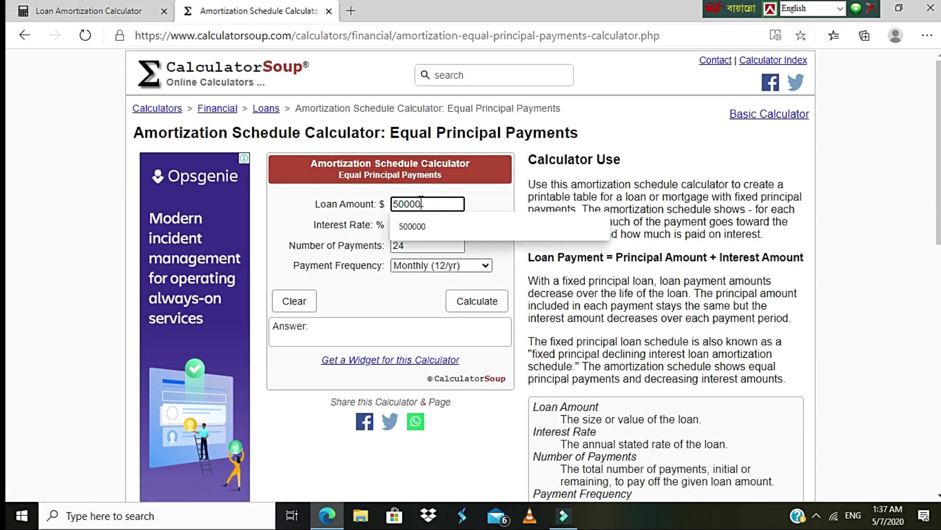
Step: Calculate the equal-principal schedule for a 500000 loan at 9% over 60 monthly payments
text(00)
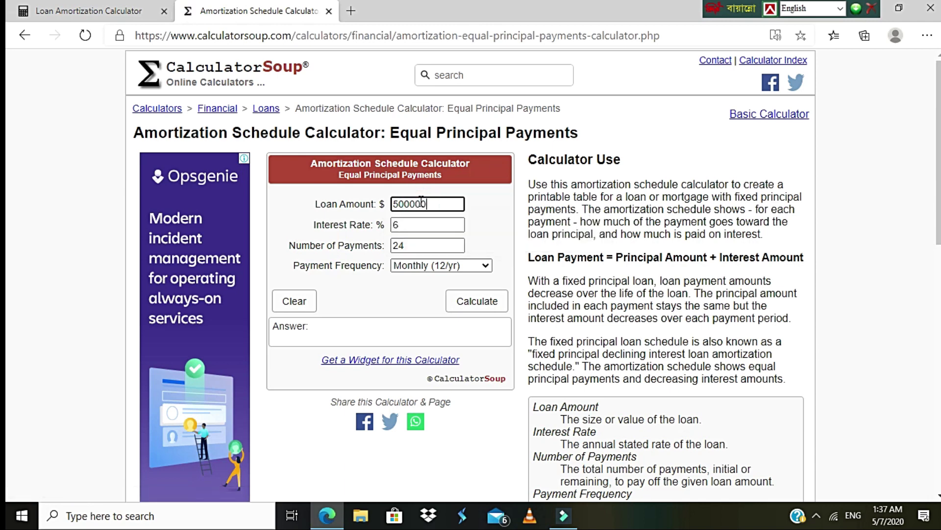
click(414, 224)
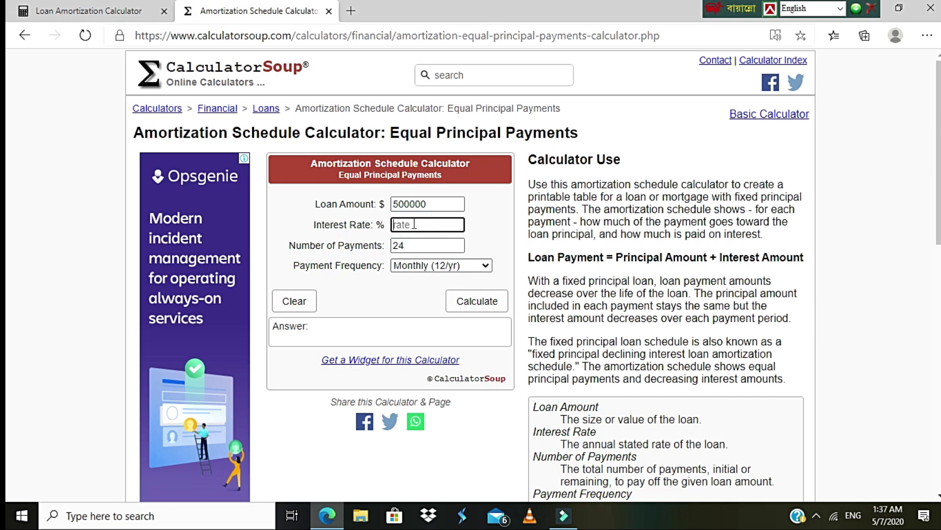
text(9)
click(411, 246)
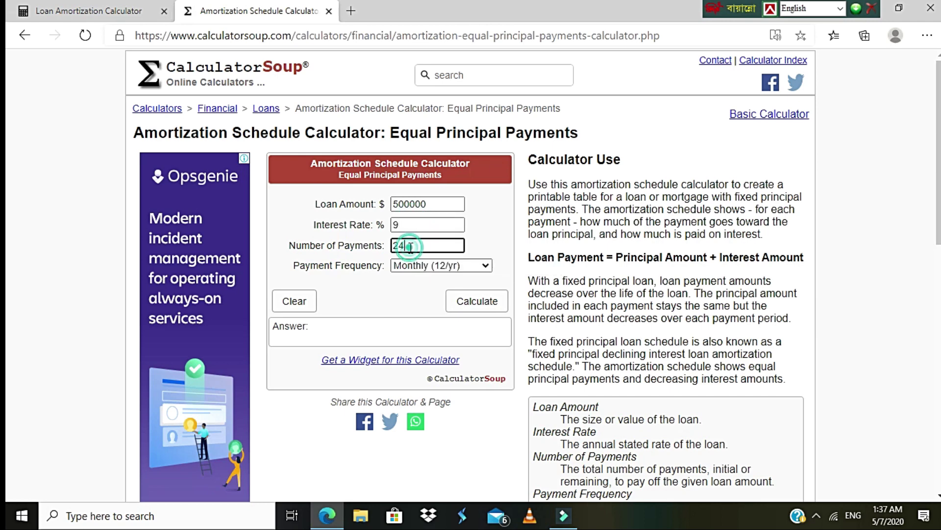
key(BackSpace)
key(BackSpace)
text(60)
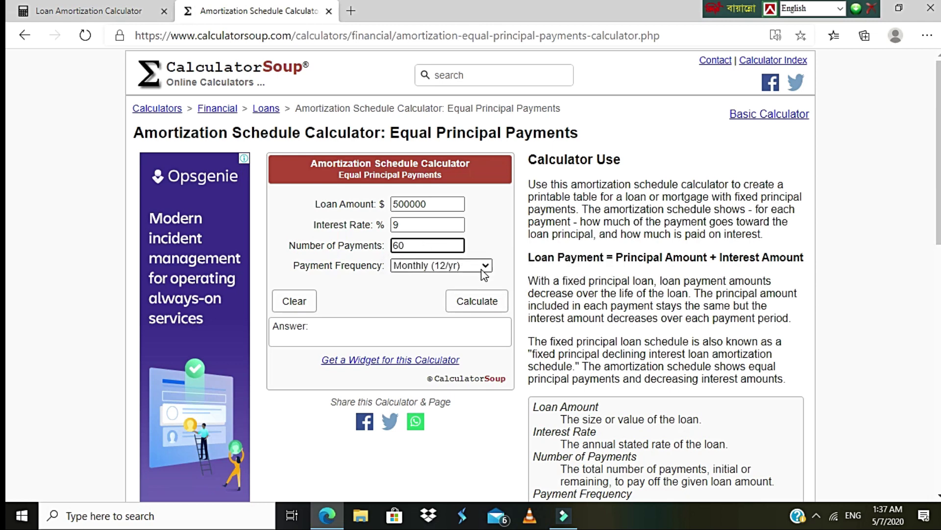
click(486, 306)
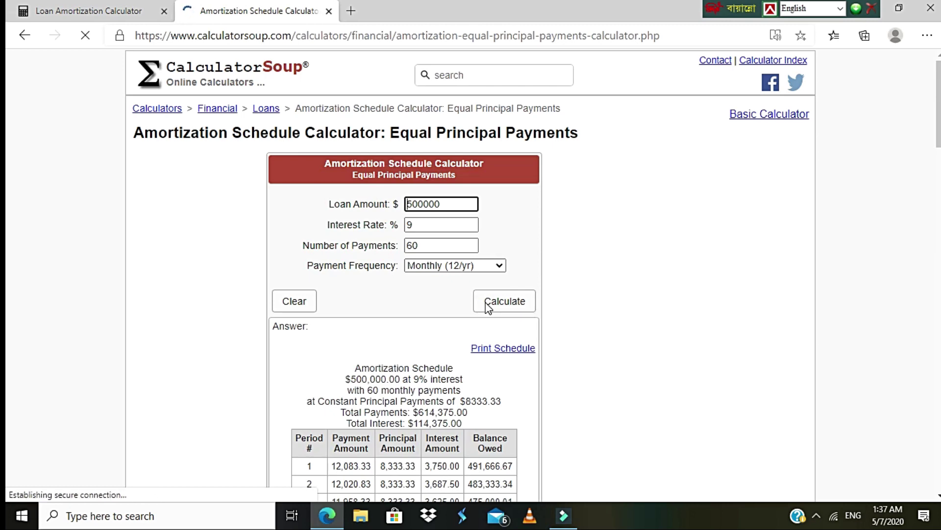
scroll(7, 139, down, 1)
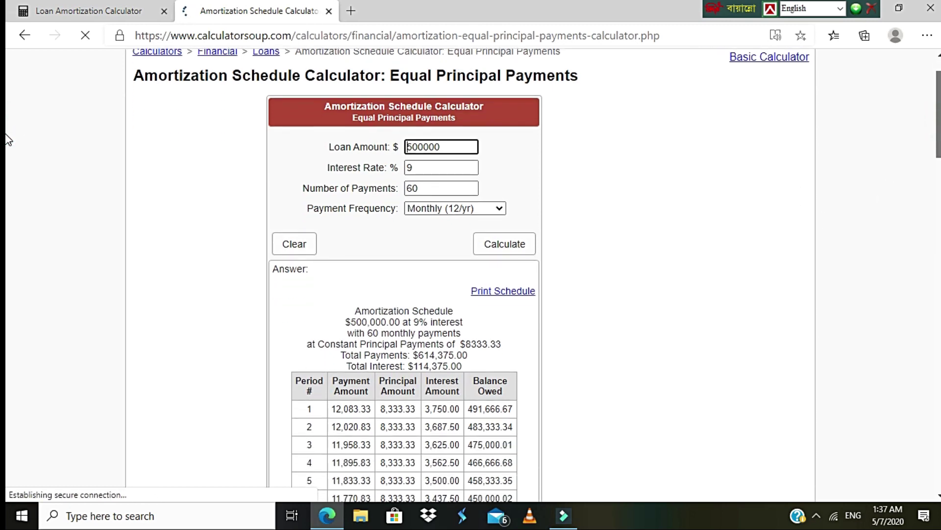
scroll(8, 139, down, 2)
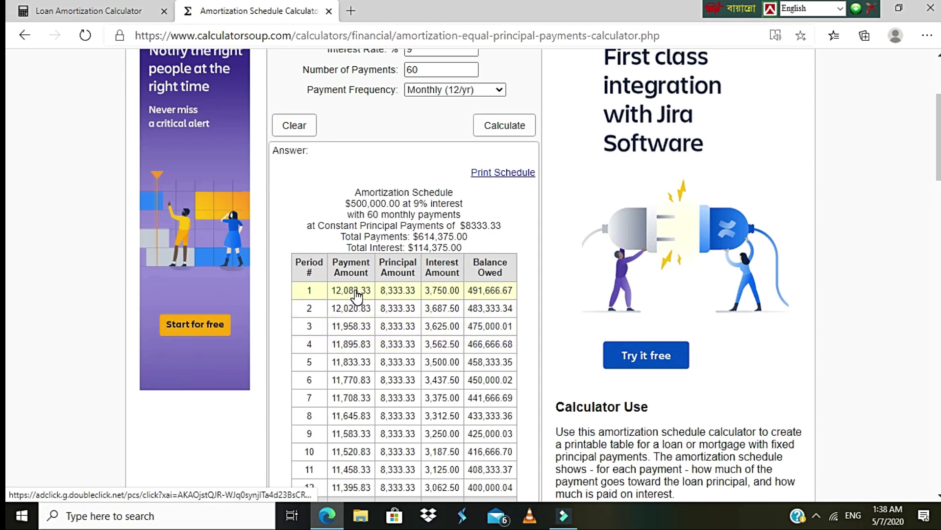
scroll(6, 245, down, 8)
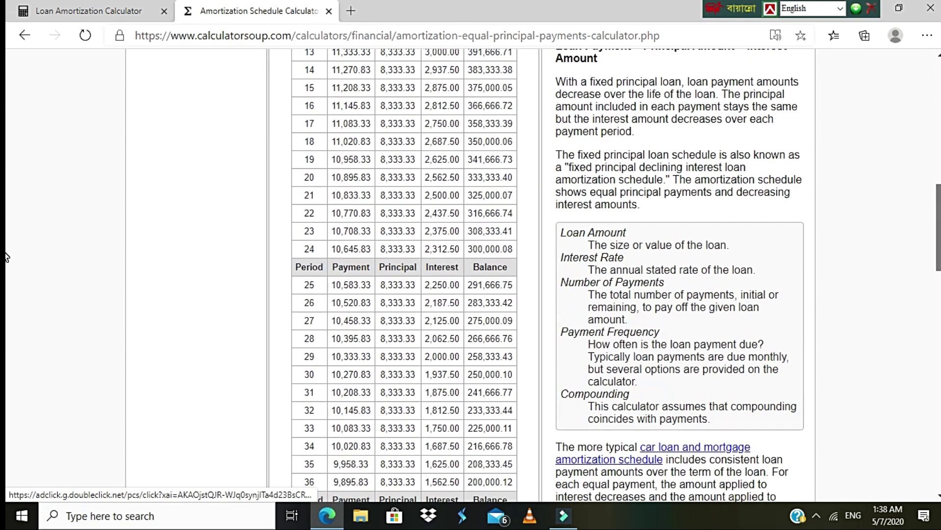
scroll(6, 256, down, 10)
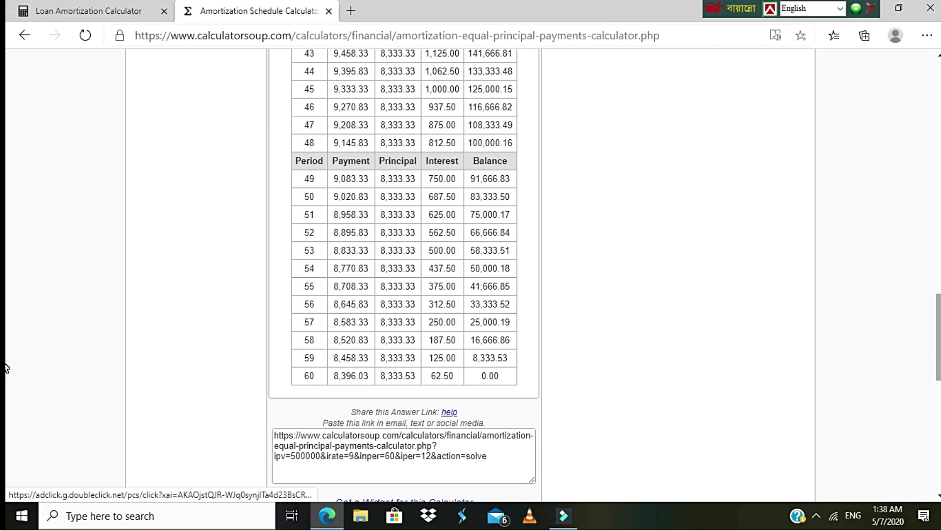
scroll(936, 185, up, 10)
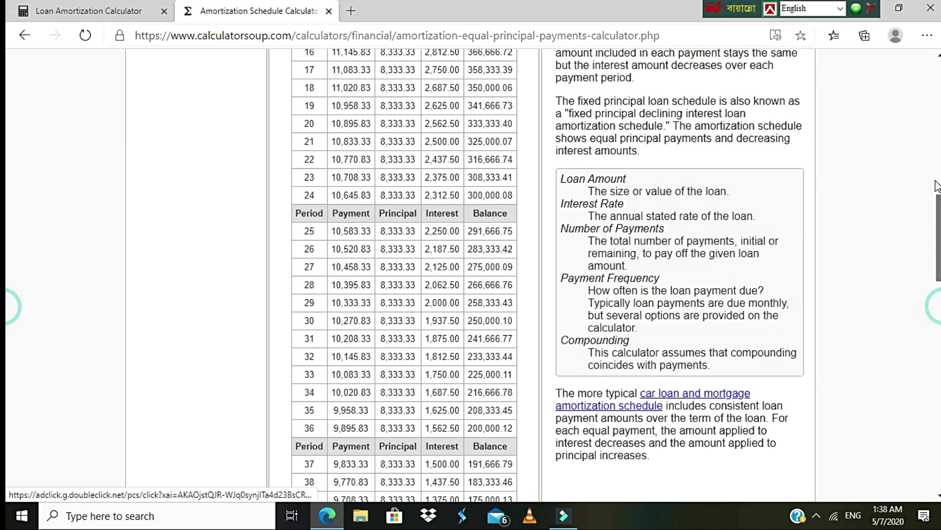
scroll(936, 185, up, 10)
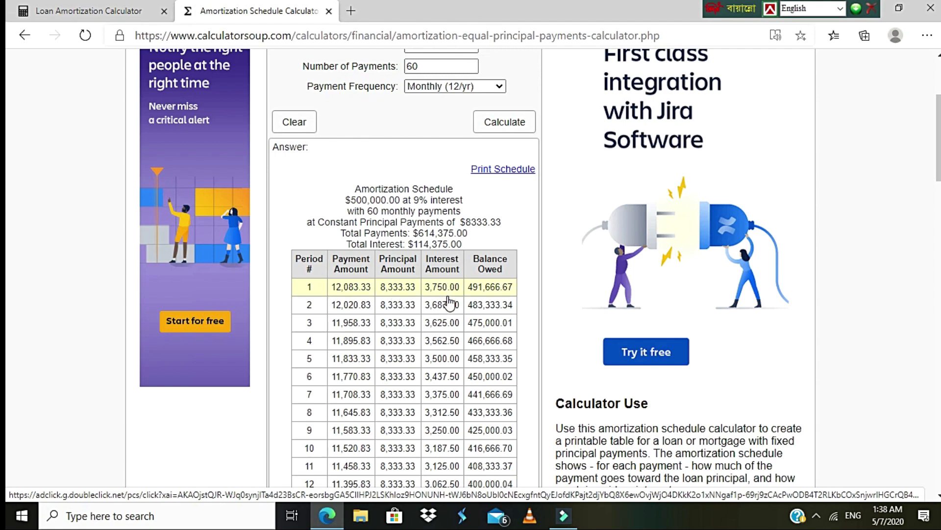
scroll(8, 196, down, 12)
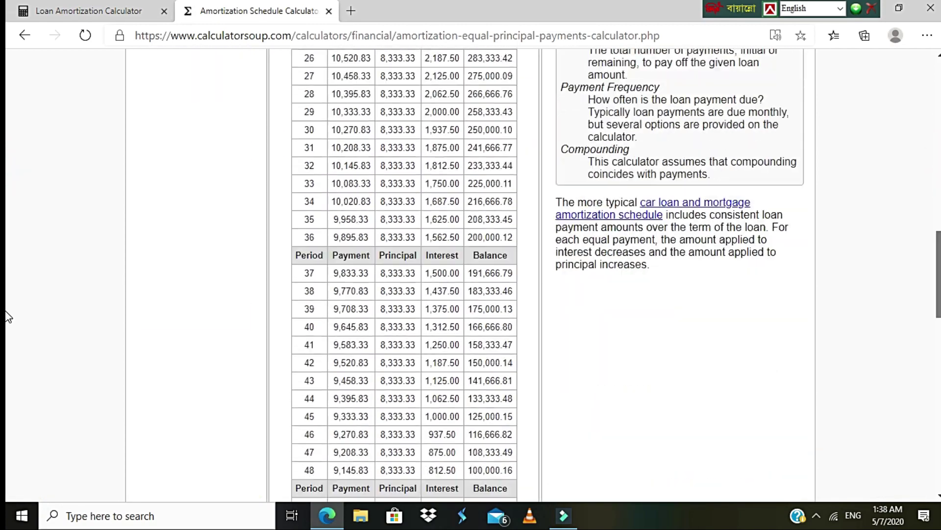
scroll(9, 344, down, 7)
scroll(6, 334, up, 9)
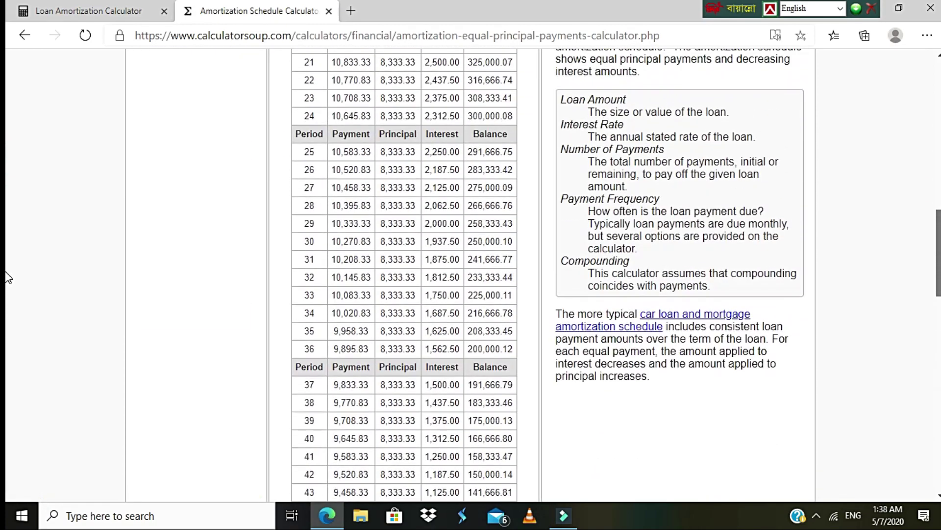
scroll(7, 383, down, 11)
drag(935, 381, 933, 142)
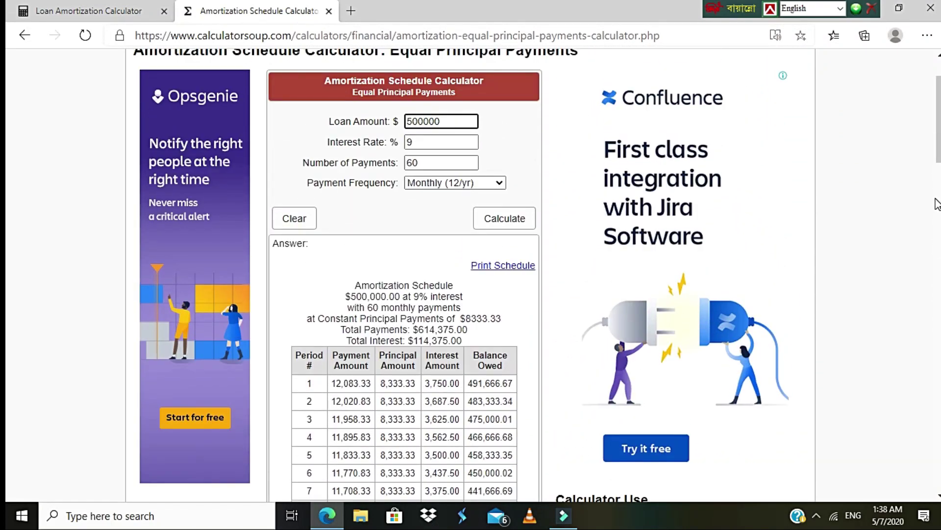
click(74, 11)
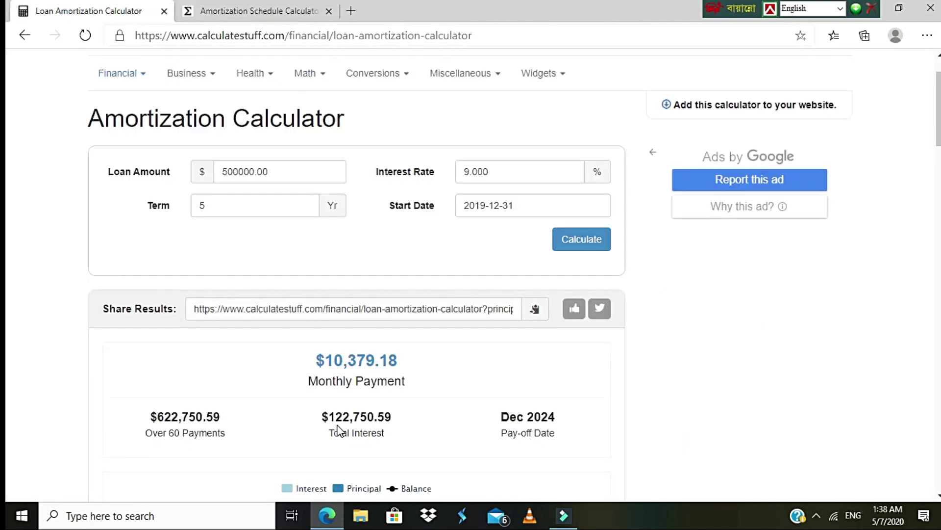
click(235, 7)
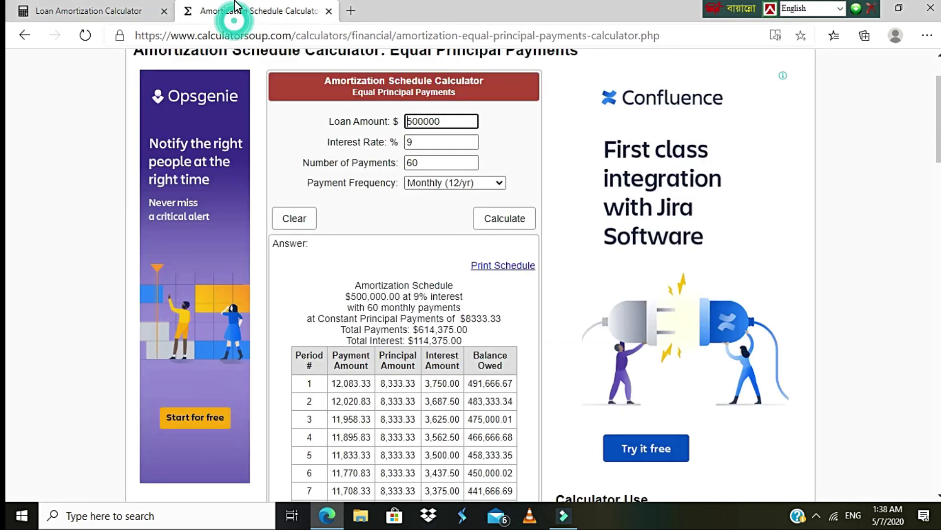
scroll(588, 221, up, 1)
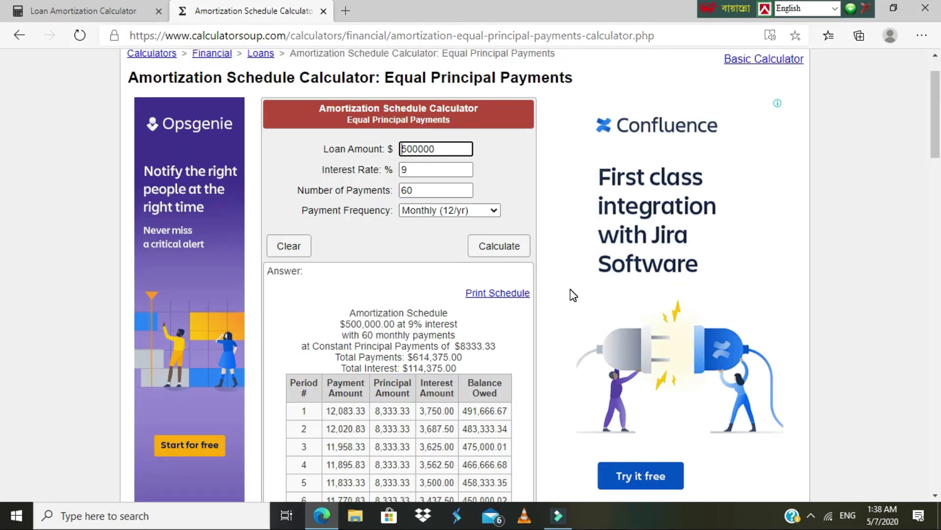
click(74, 14)
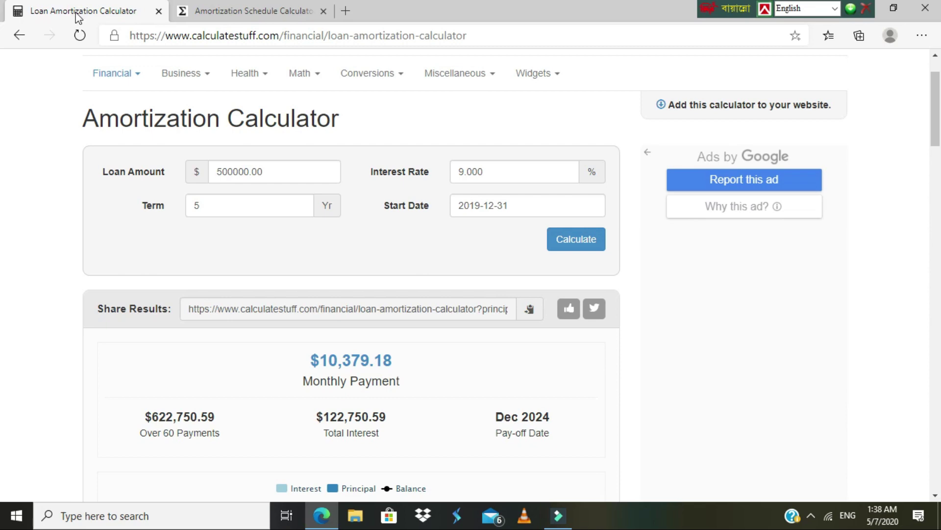
click(263, 10)
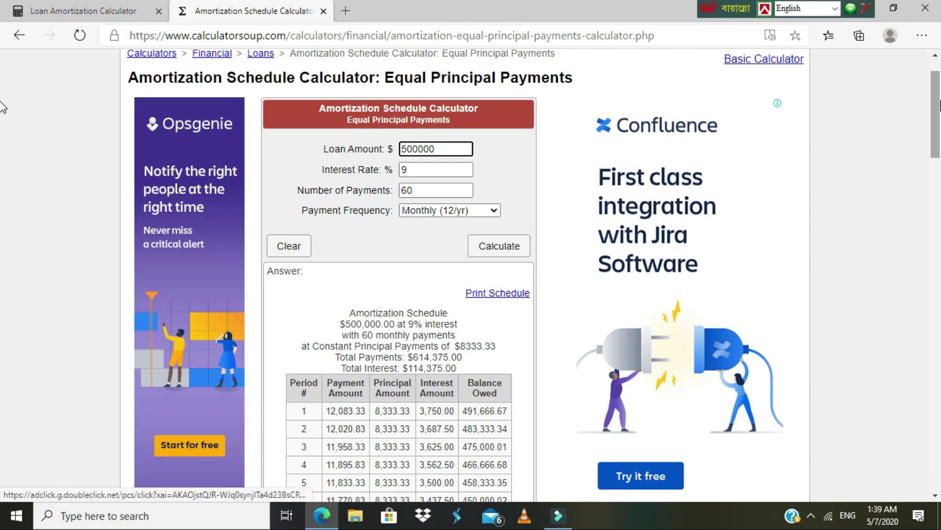
Step: Scroll through the $8333.33 equal-principal schedule, reload the page, then close the CalculatorSoup tab
scroll(3, 113, down, 2)
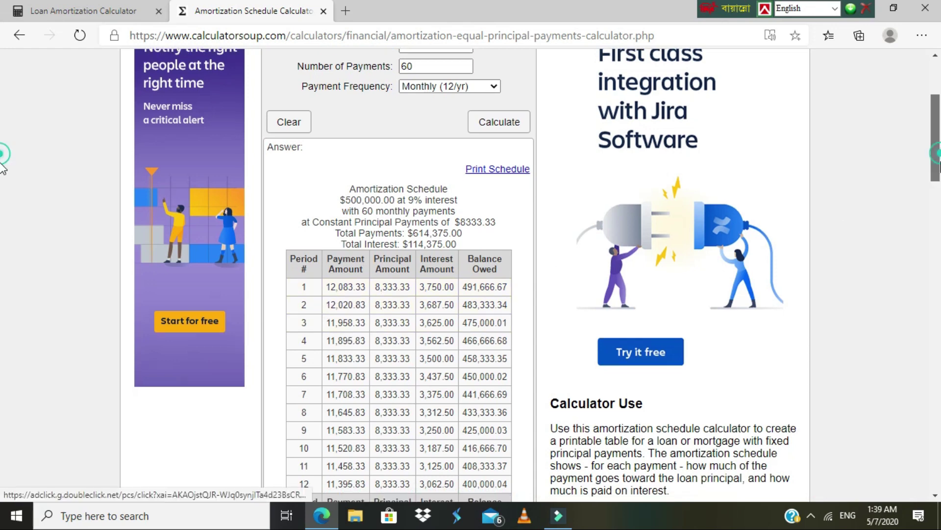
scroll(368, 206, down, 2)
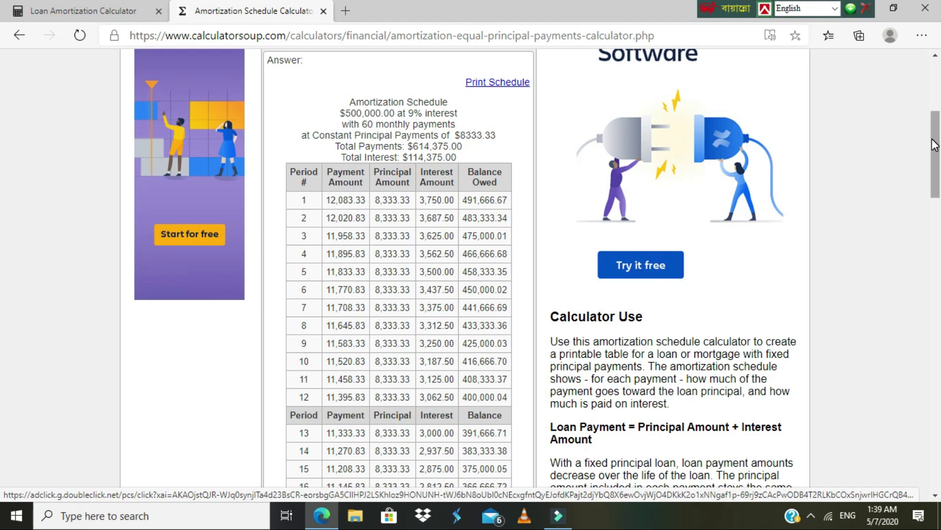
drag(934, 145, 937, 223)
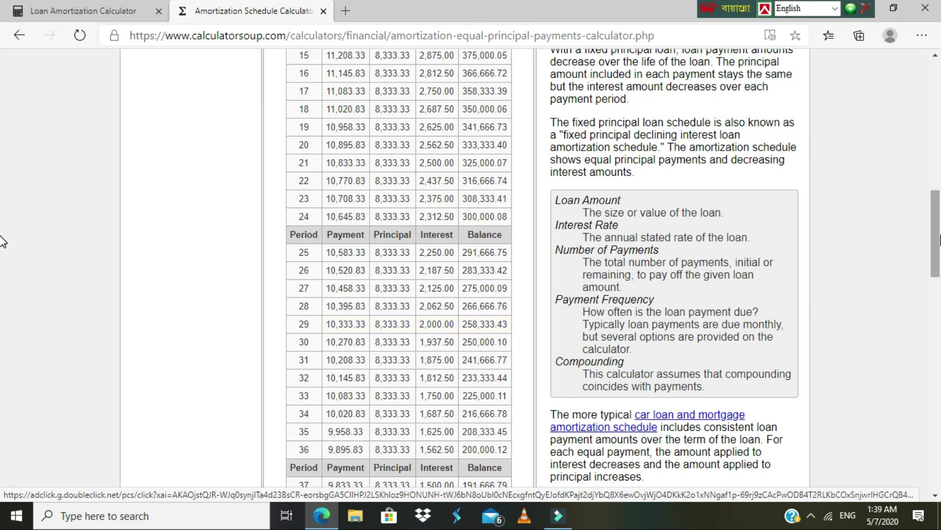
drag(938, 240, 937, 268)
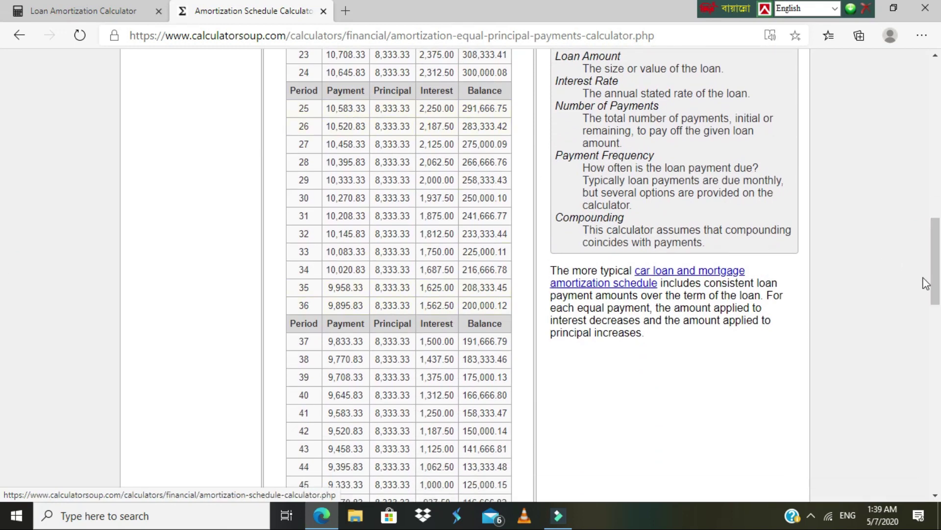
mouse_move(937, 284)
mouse_down()
mouse_move(939, 368)
mouse_move(939, 277)
mouse_up()
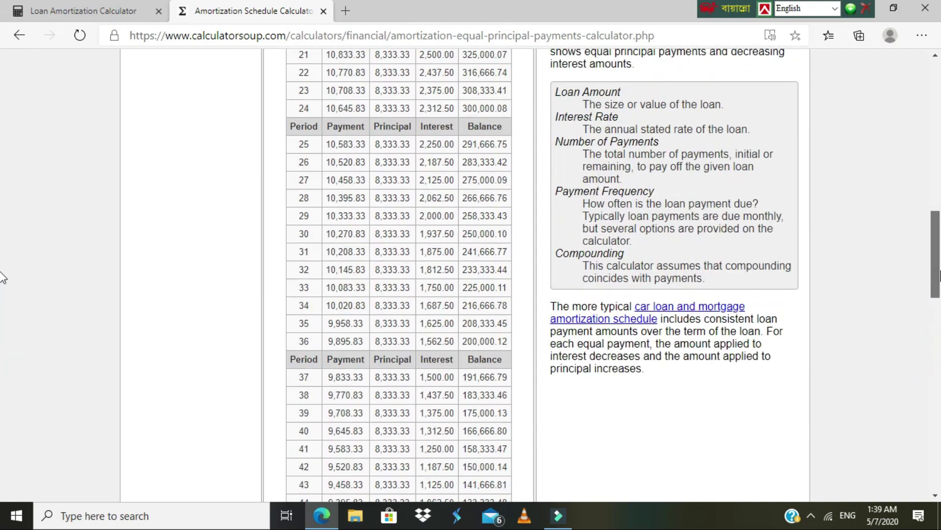
key(F5)
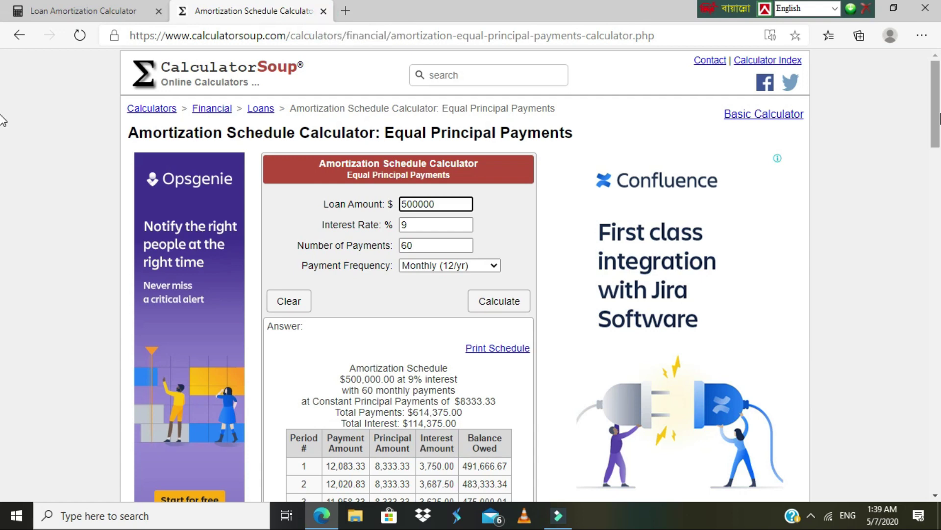
key(ctrl+w)
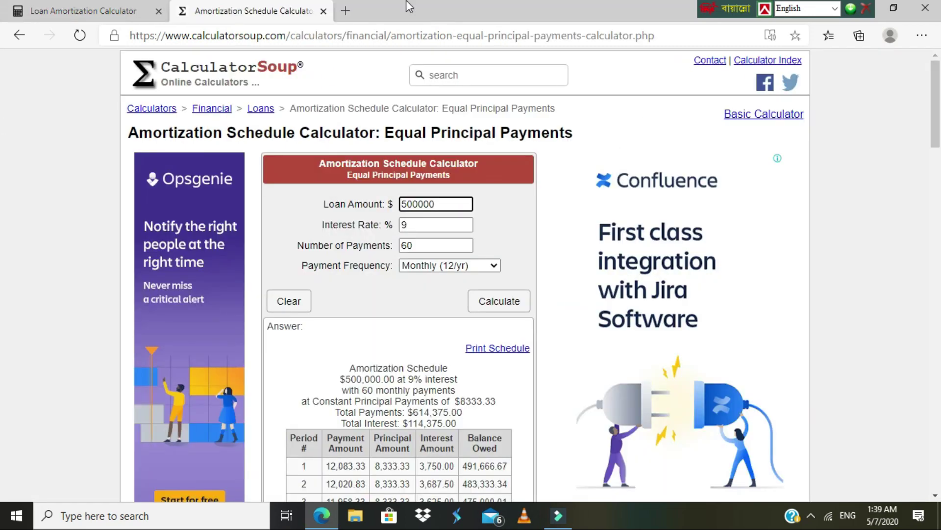
click(323, 14)
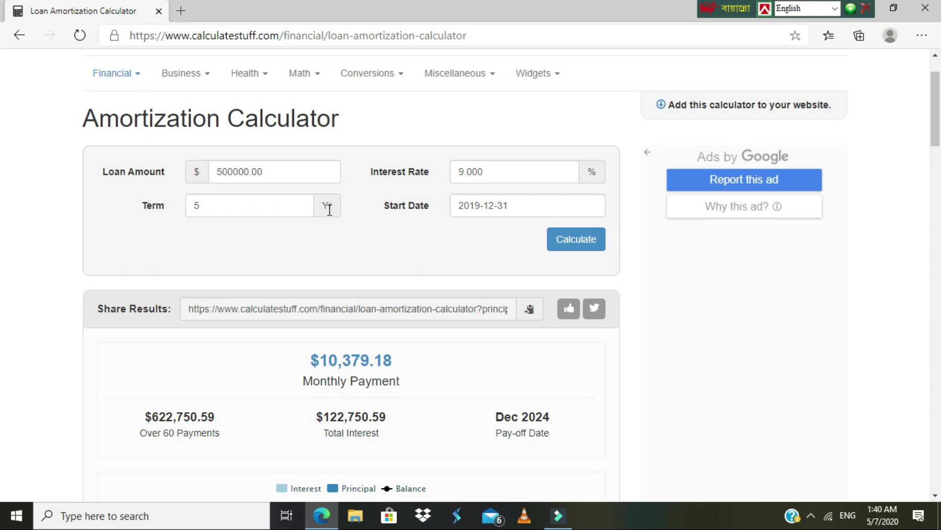
scroll(550, 147, down, 10)
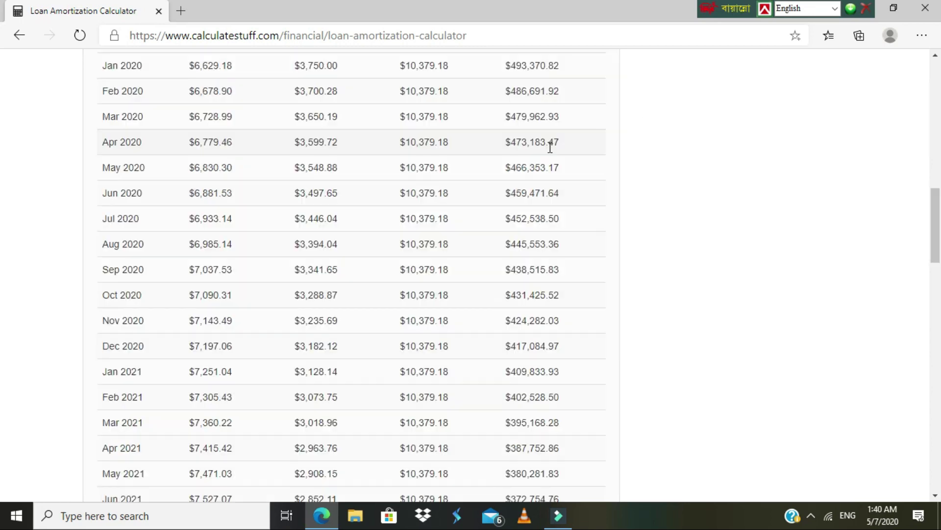
drag(936, 203, 936, 84)
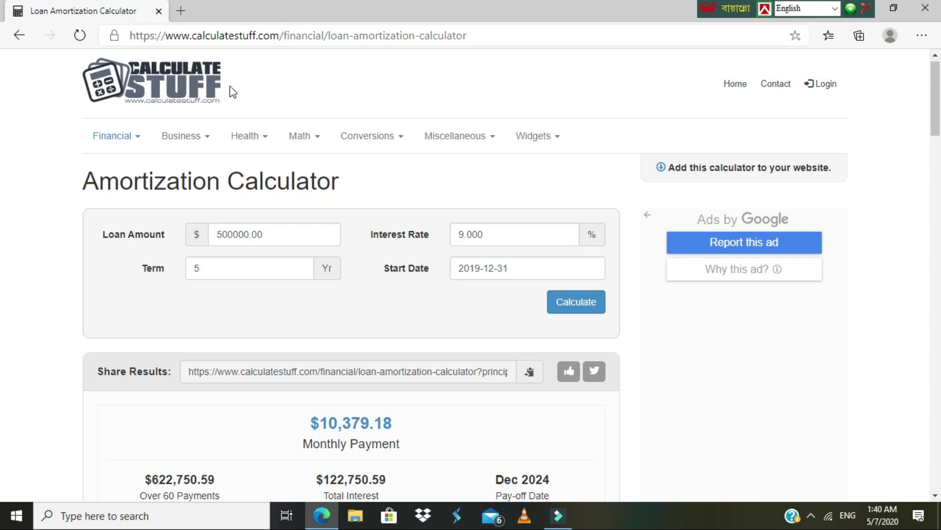
click(349, 138)
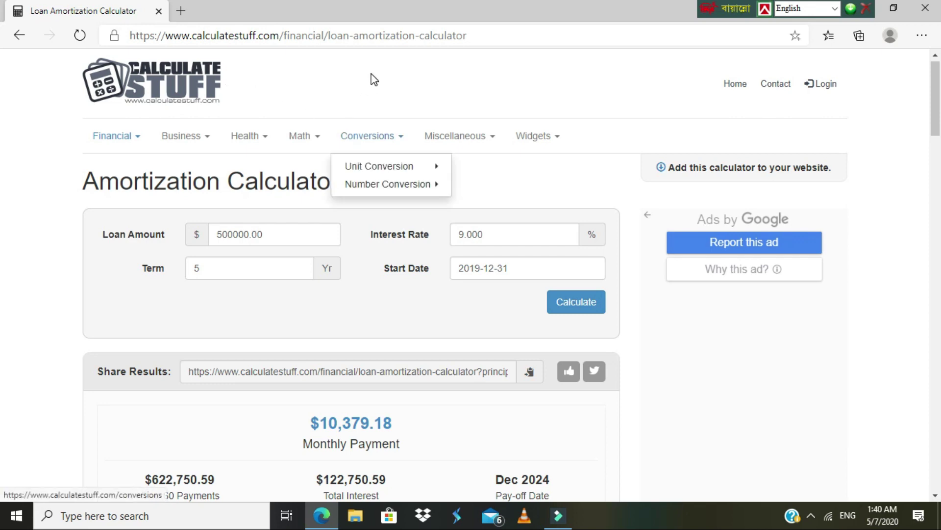
click(353, 90)
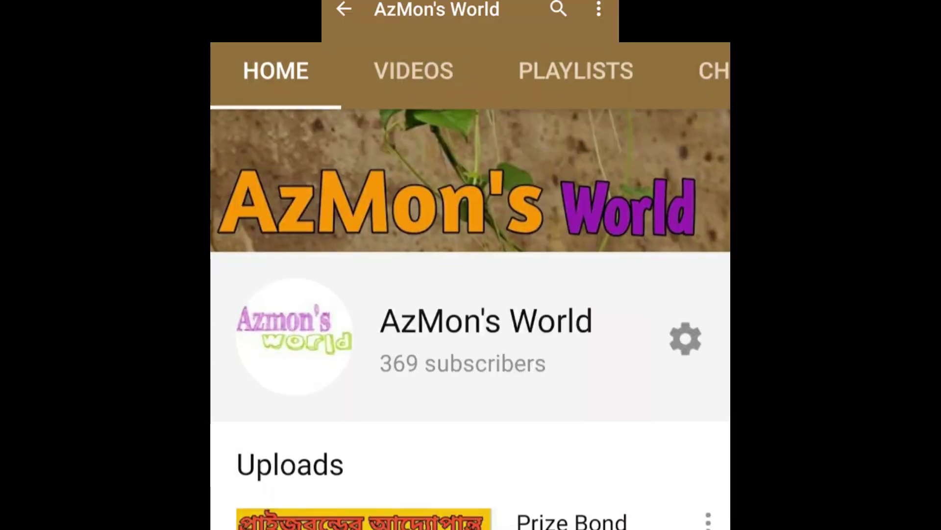
scroll(470, 265, down, 4)
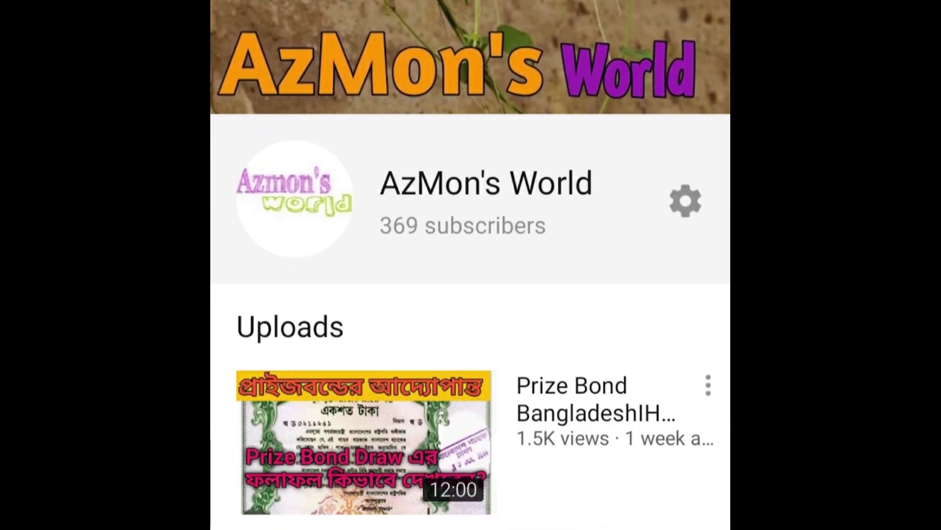